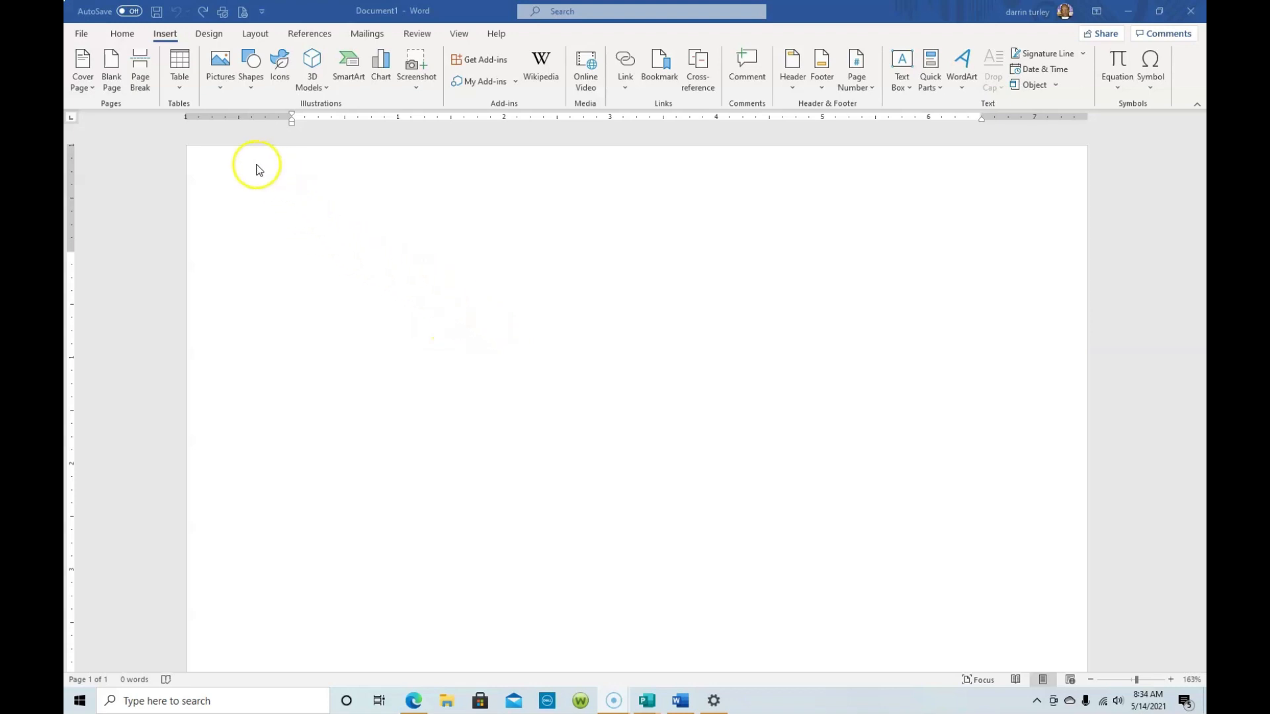
Insert an Organization Chart SmartArt graphic from the Hierarchy category into the blank document
left_click(153, 38)
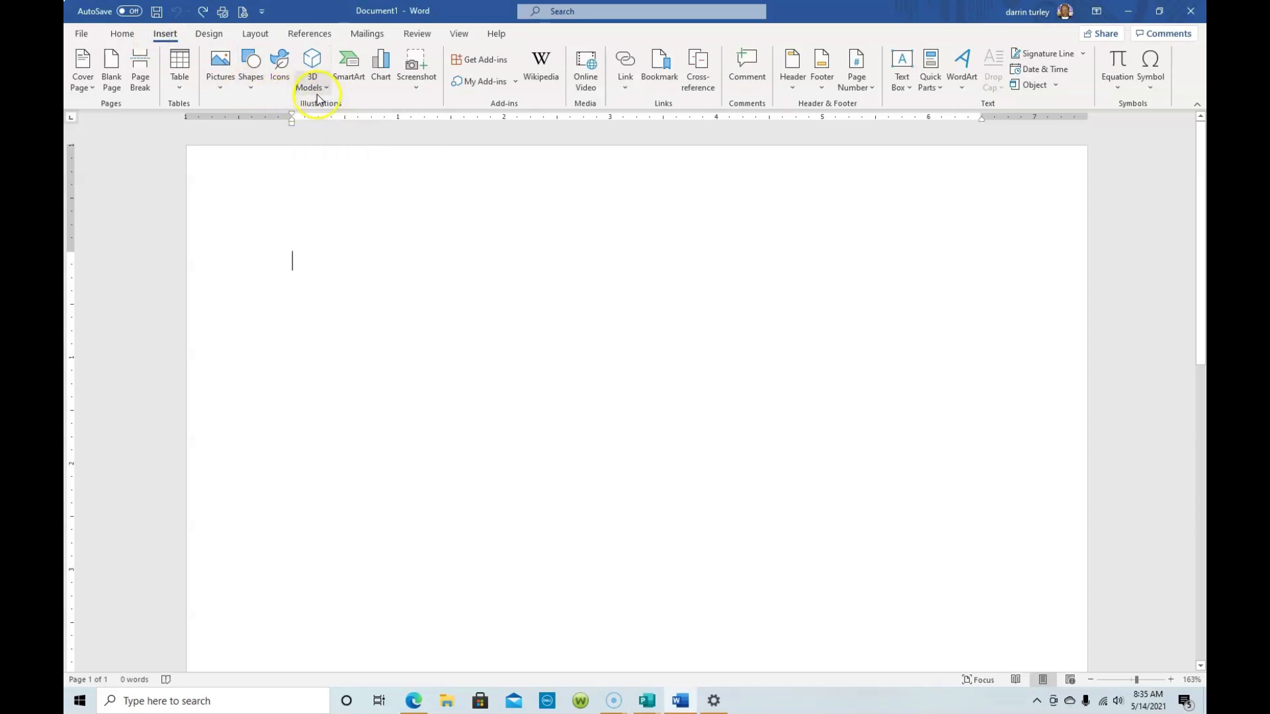
left_click(349, 83)
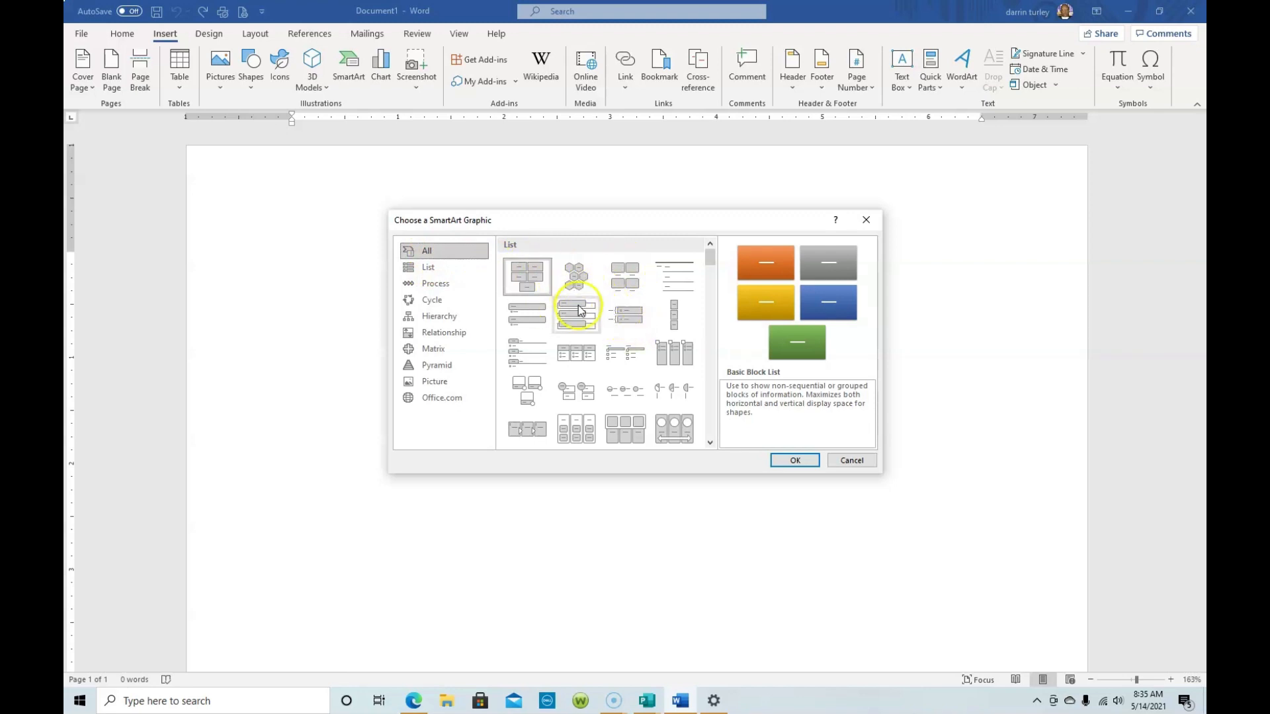
left_click(430, 268)
left_click(430, 299)
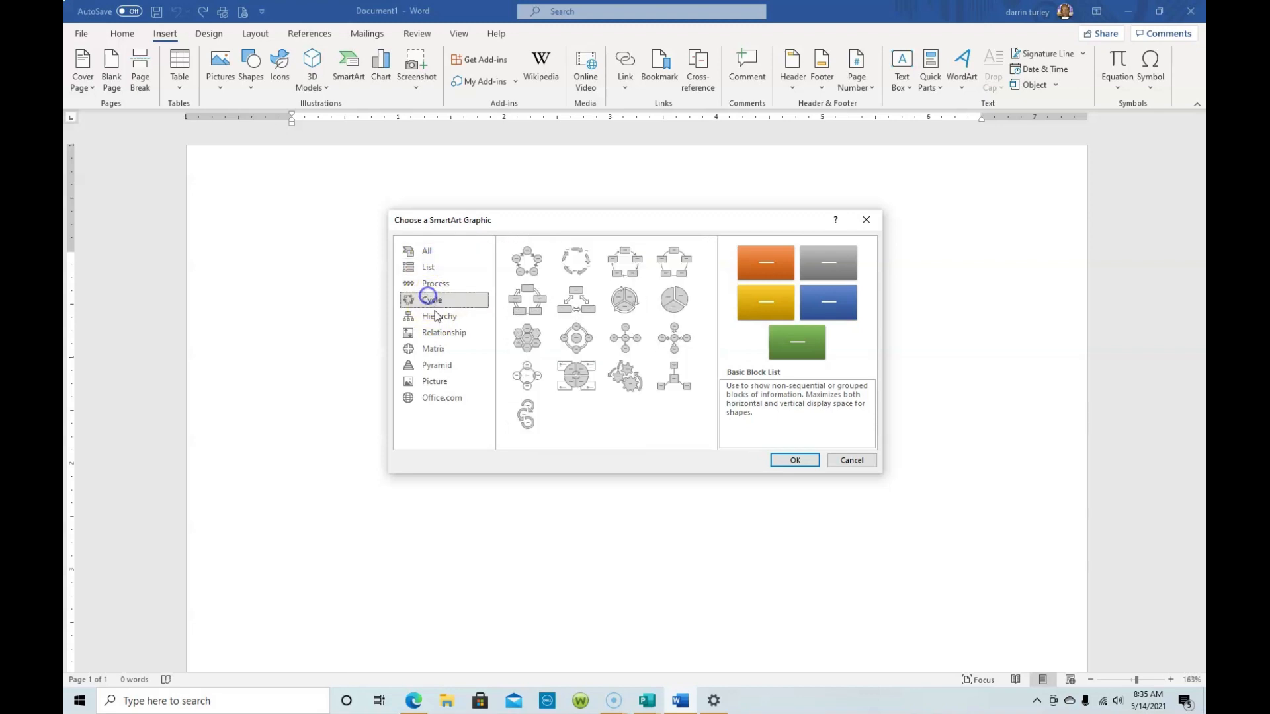
left_click(442, 332)
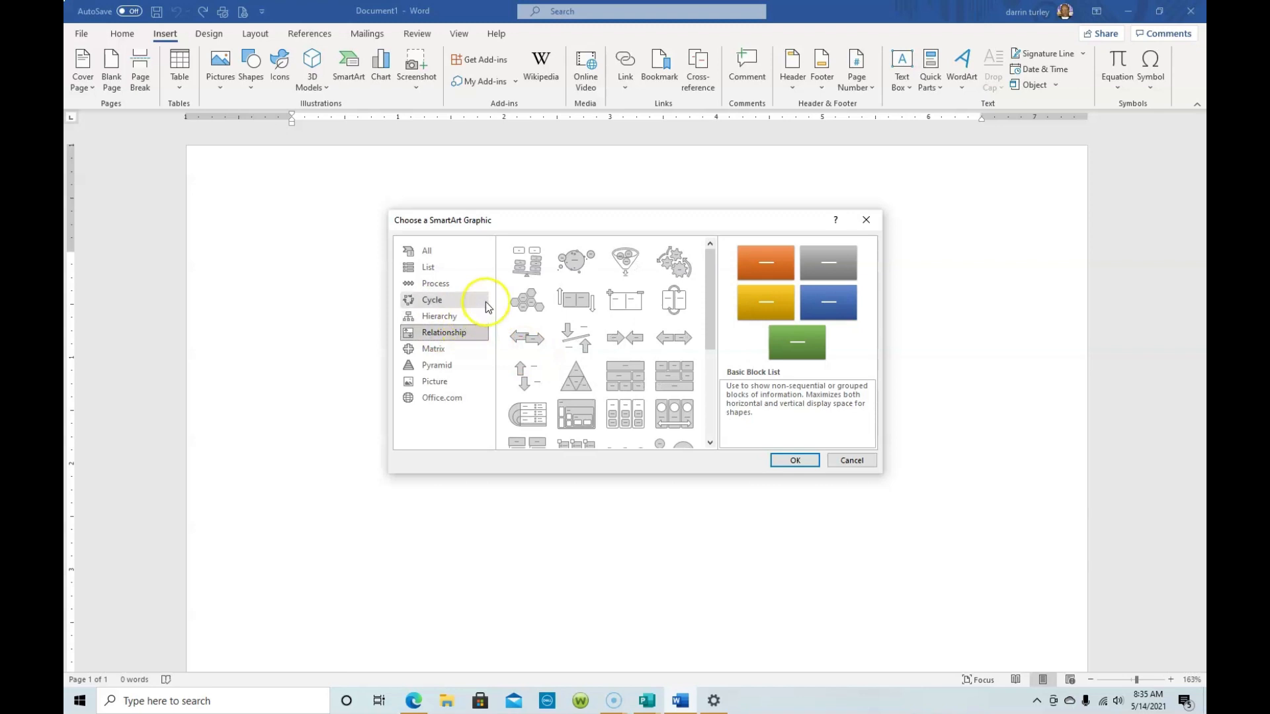
left_click(438, 316)
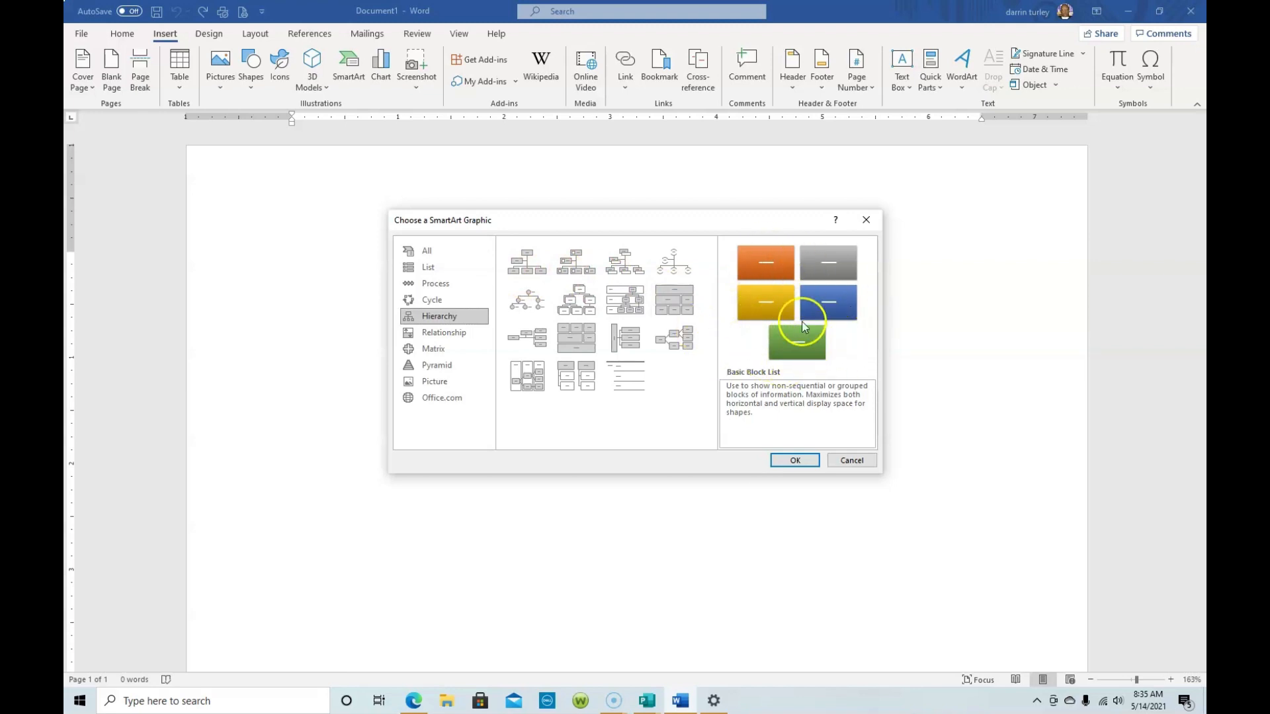
left_click(572, 263)
left_click(623, 264)
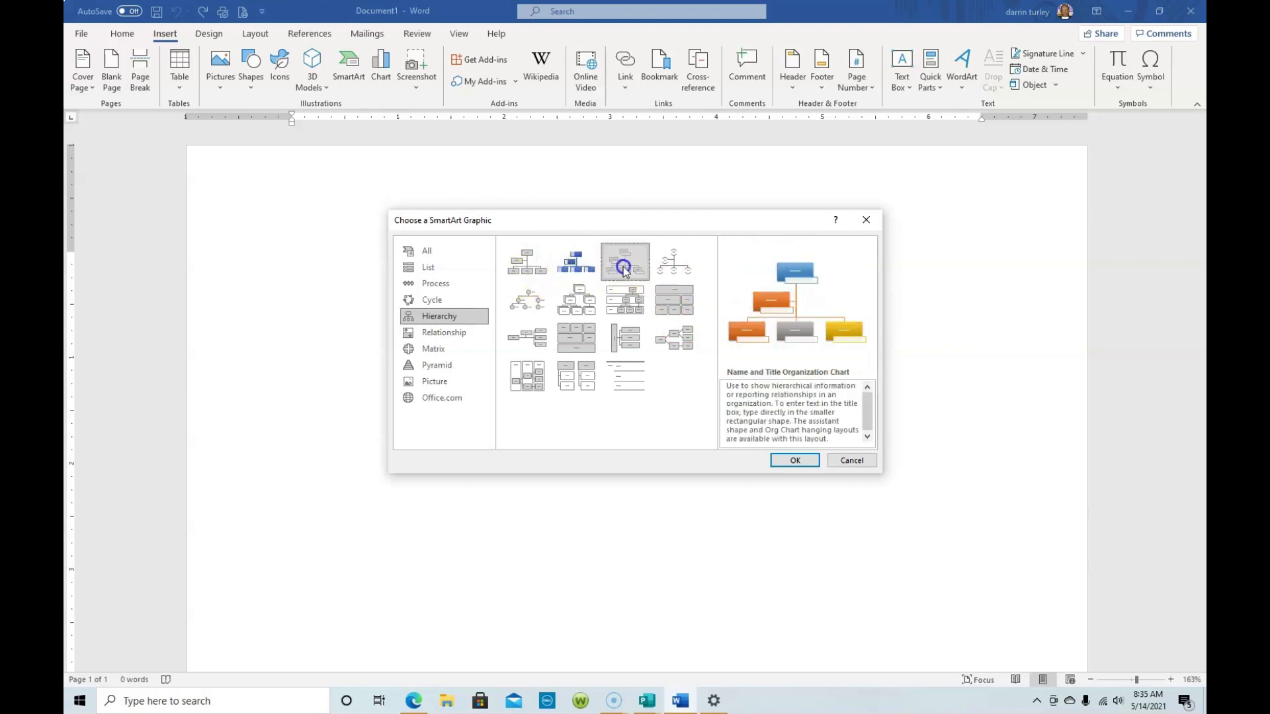
left_click(528, 270)
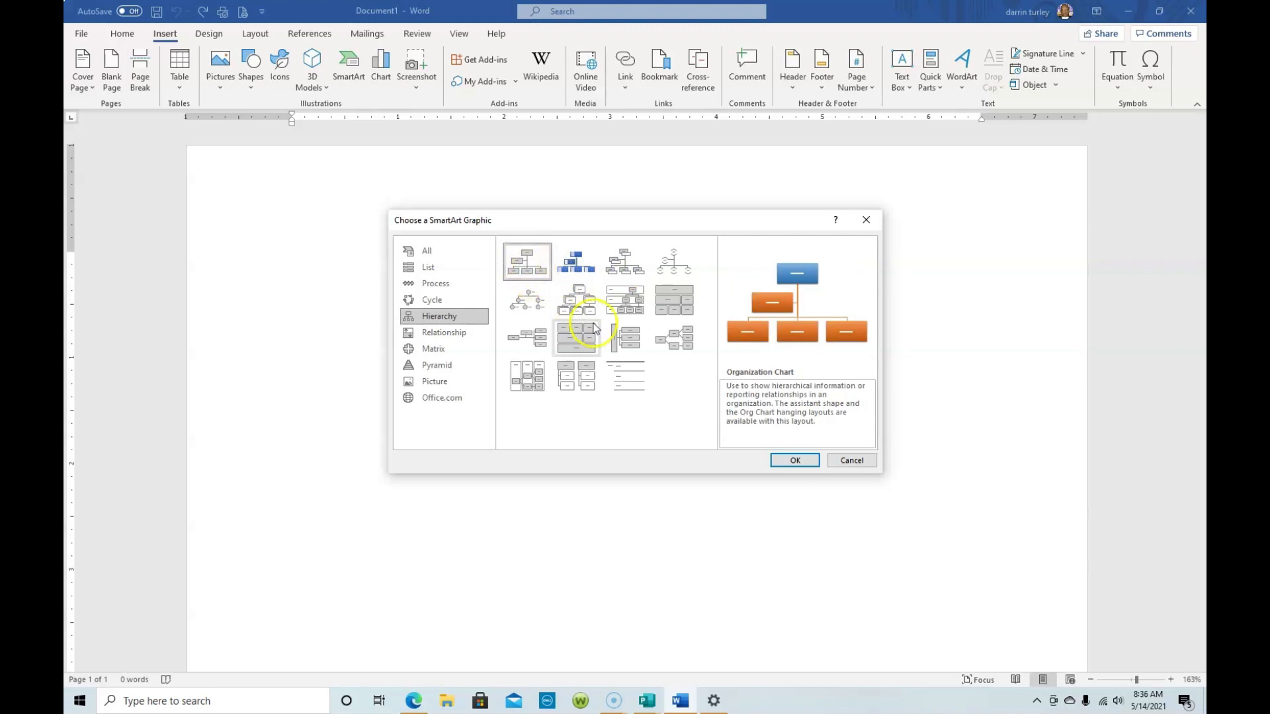
left_click(789, 461)
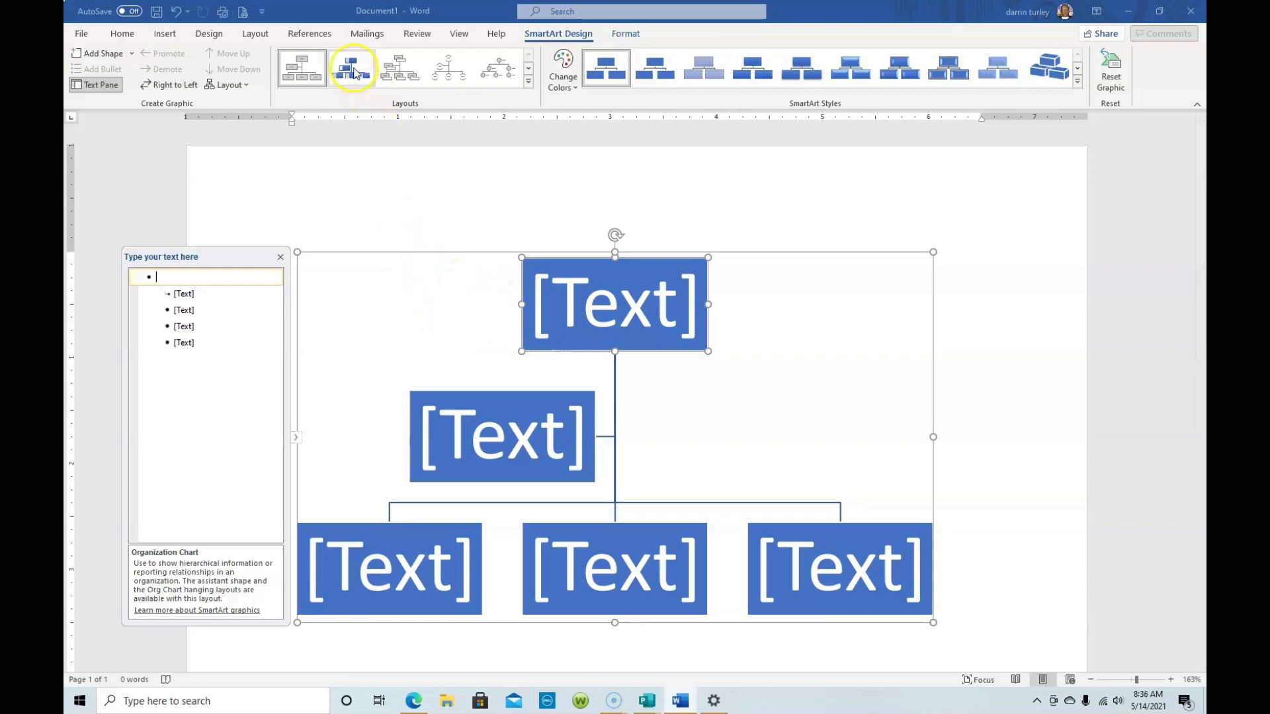
left_click(564, 66)
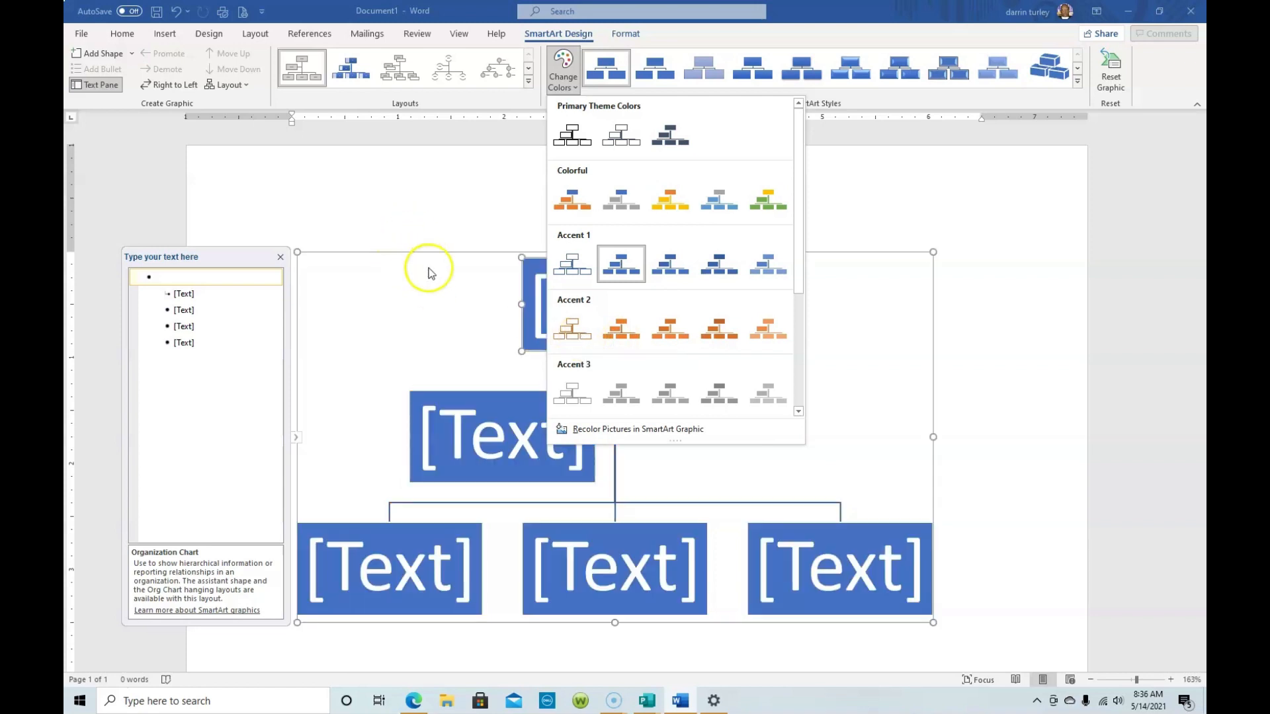
left_click(449, 188)
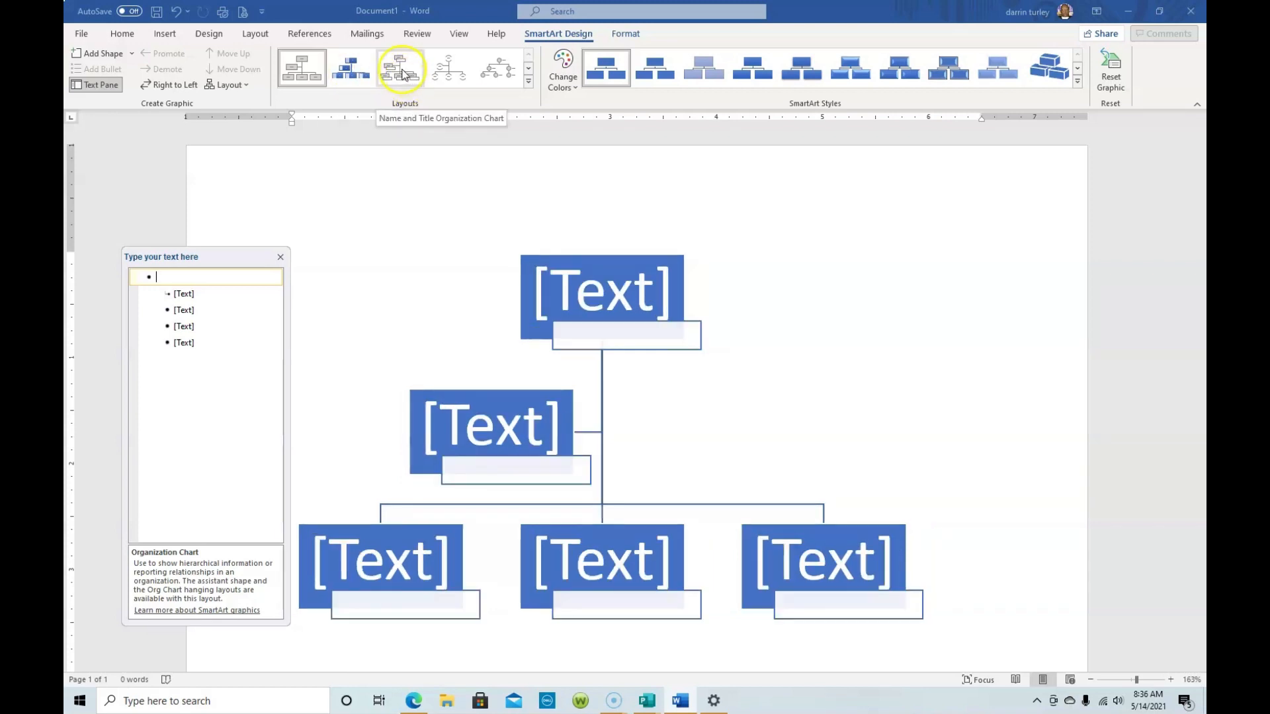
left_click(443, 178)
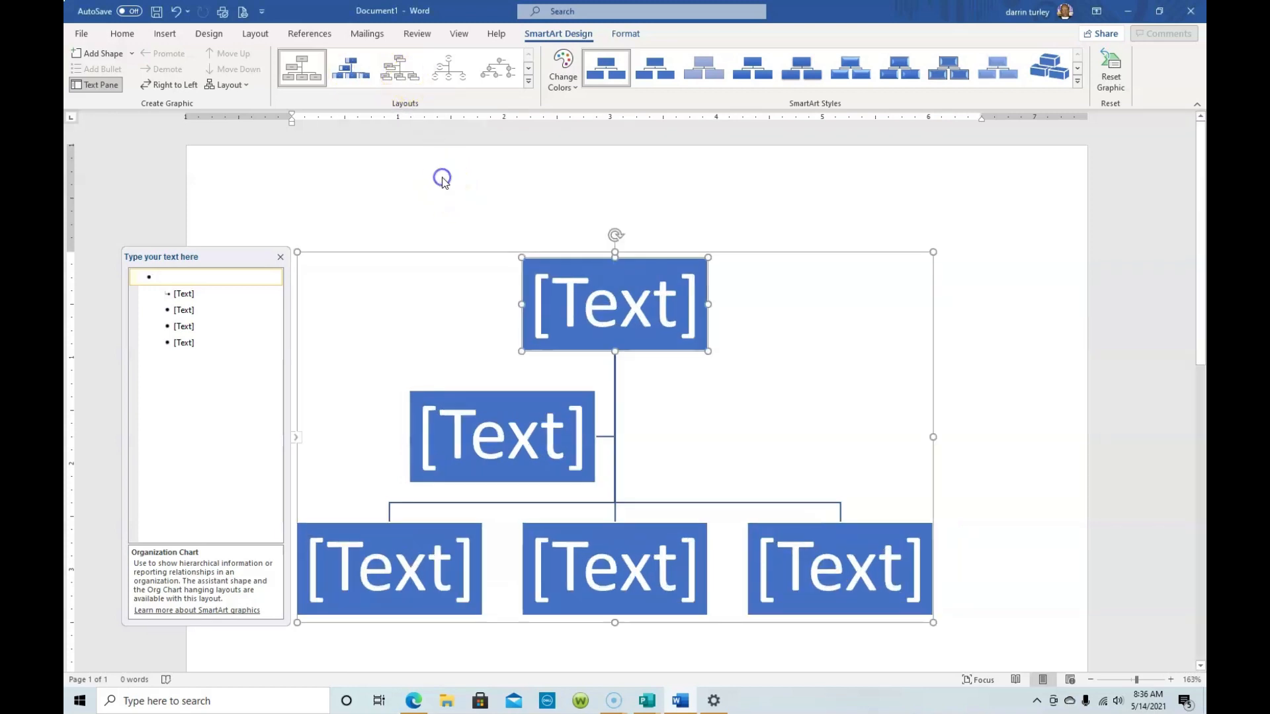
Label the chart's top box "President" and the assistant box beneath it "Vice President"
left_click(568, 303)
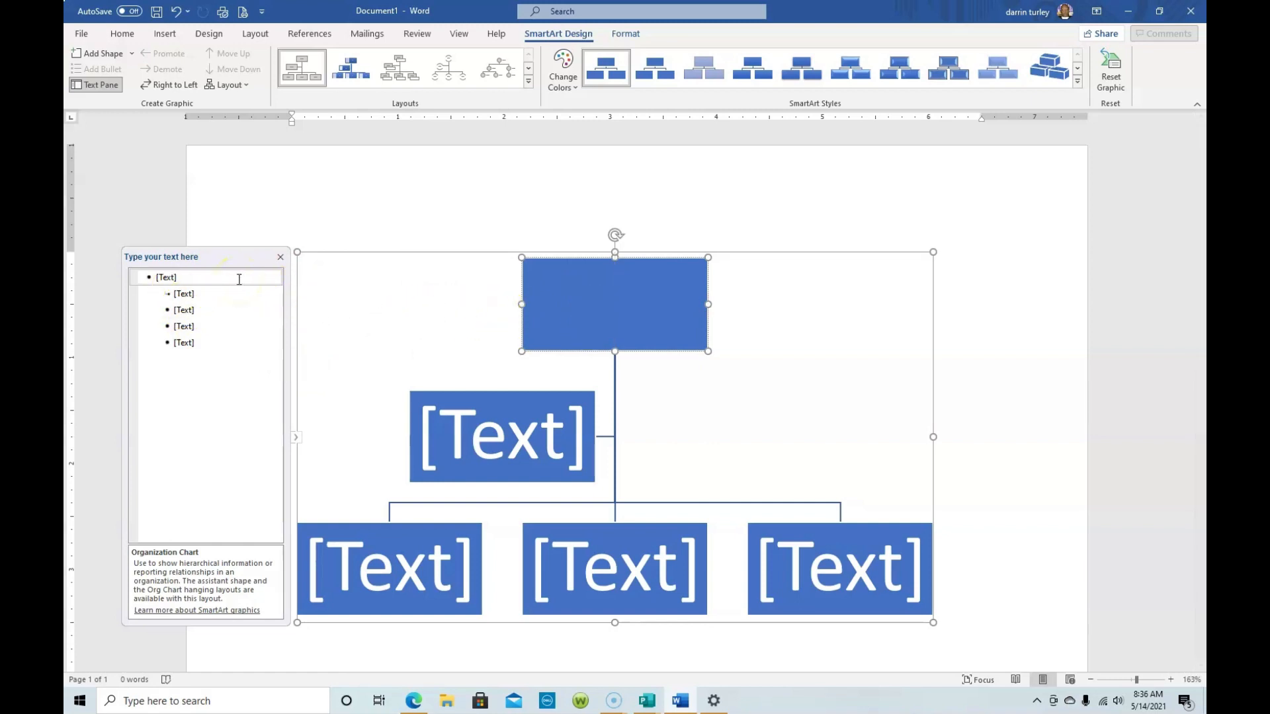
type("P")
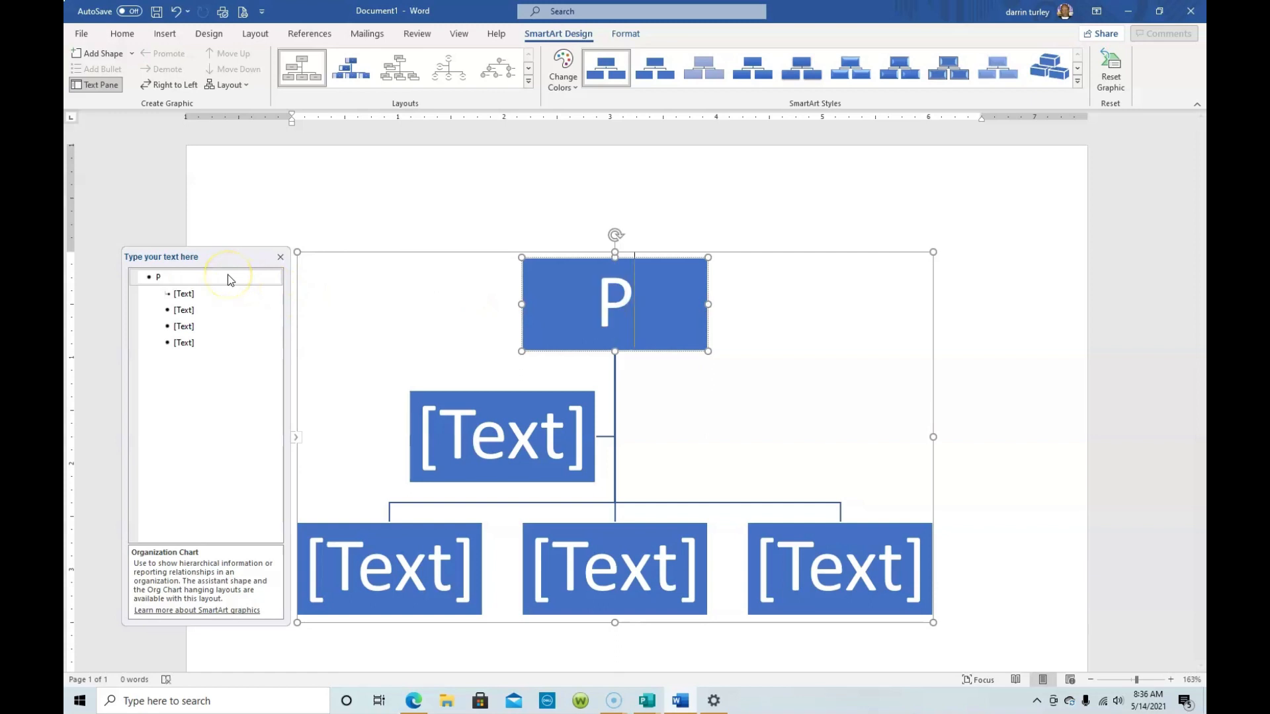
type("resident")
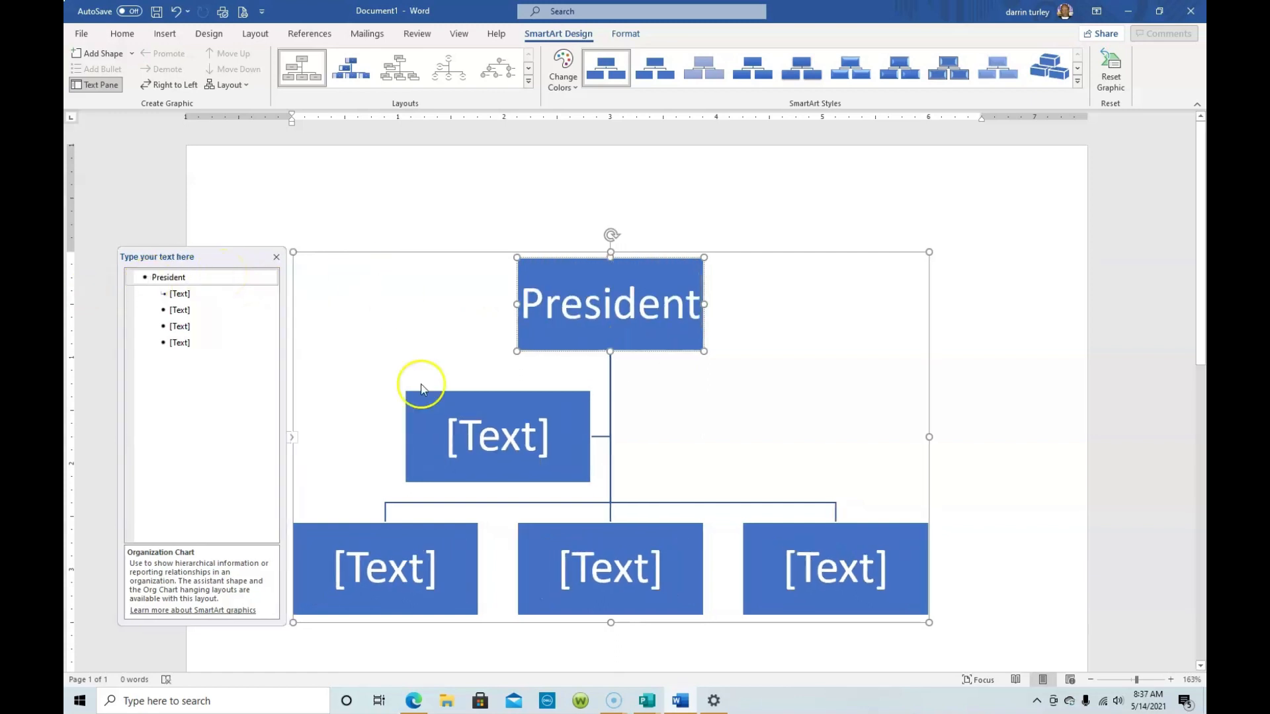
left_click(463, 423)
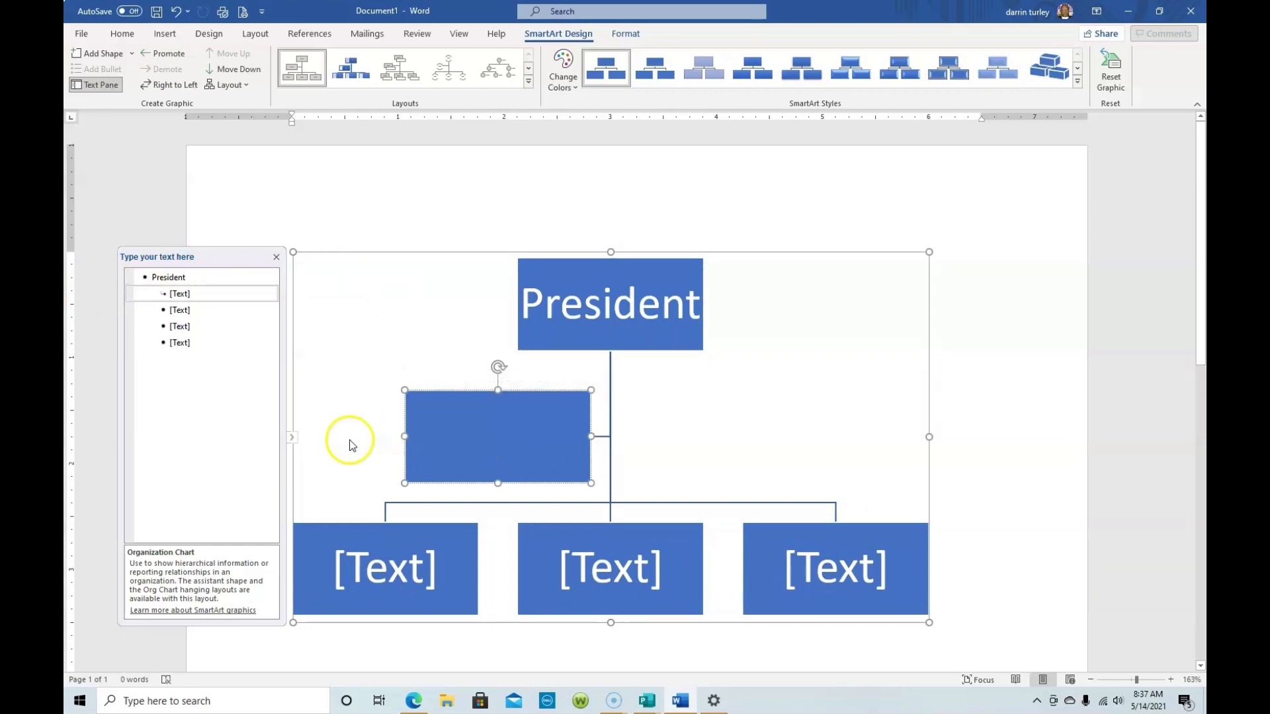
type("Vice P")
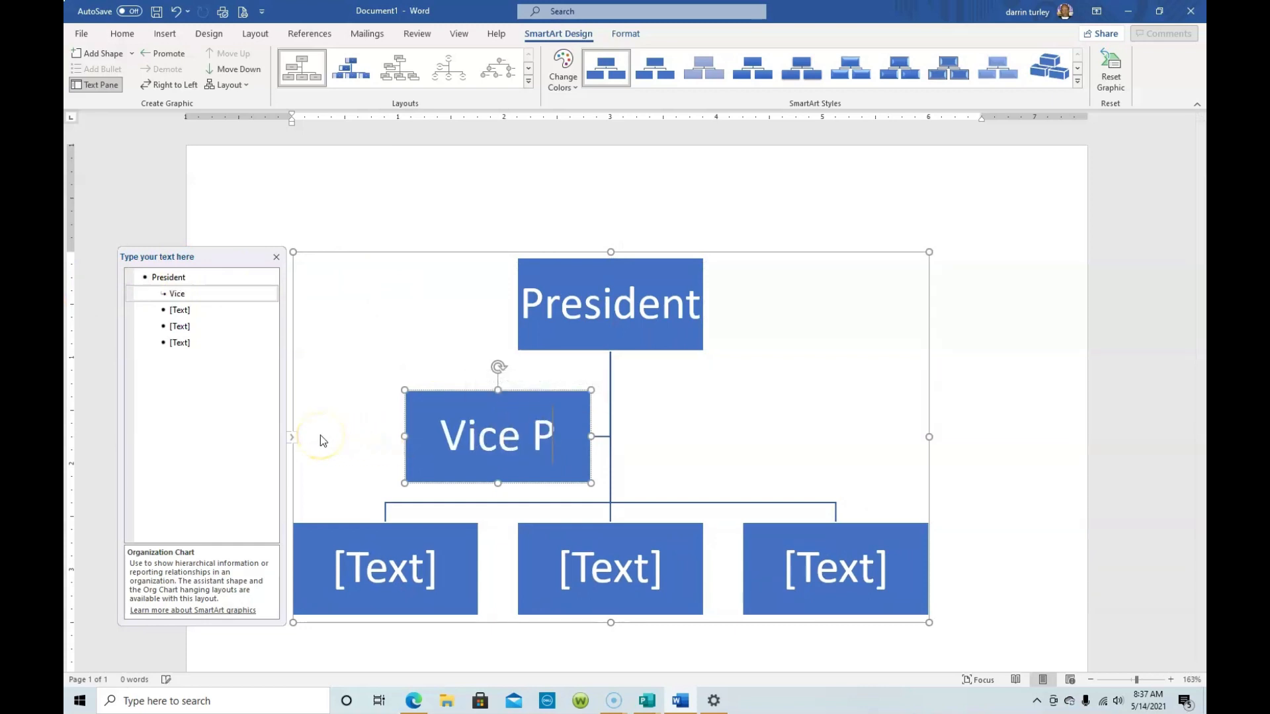
type("residenr")
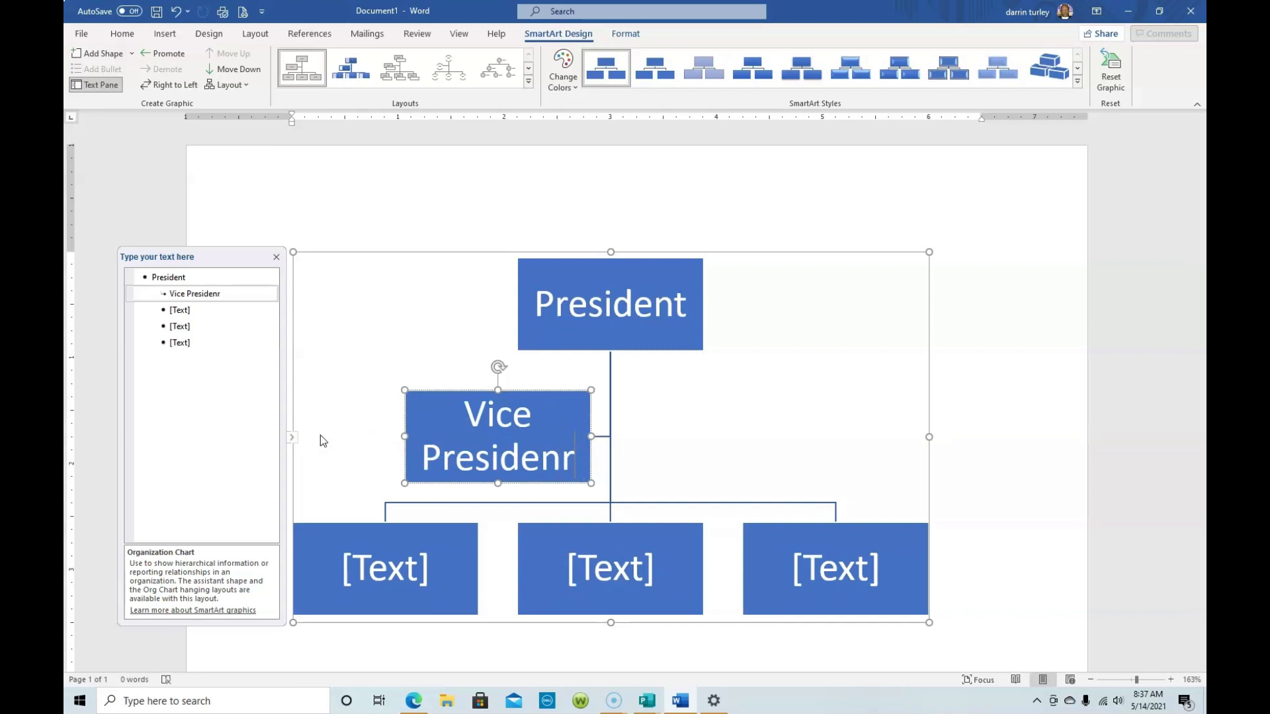
key("BackSpace")
type("t")
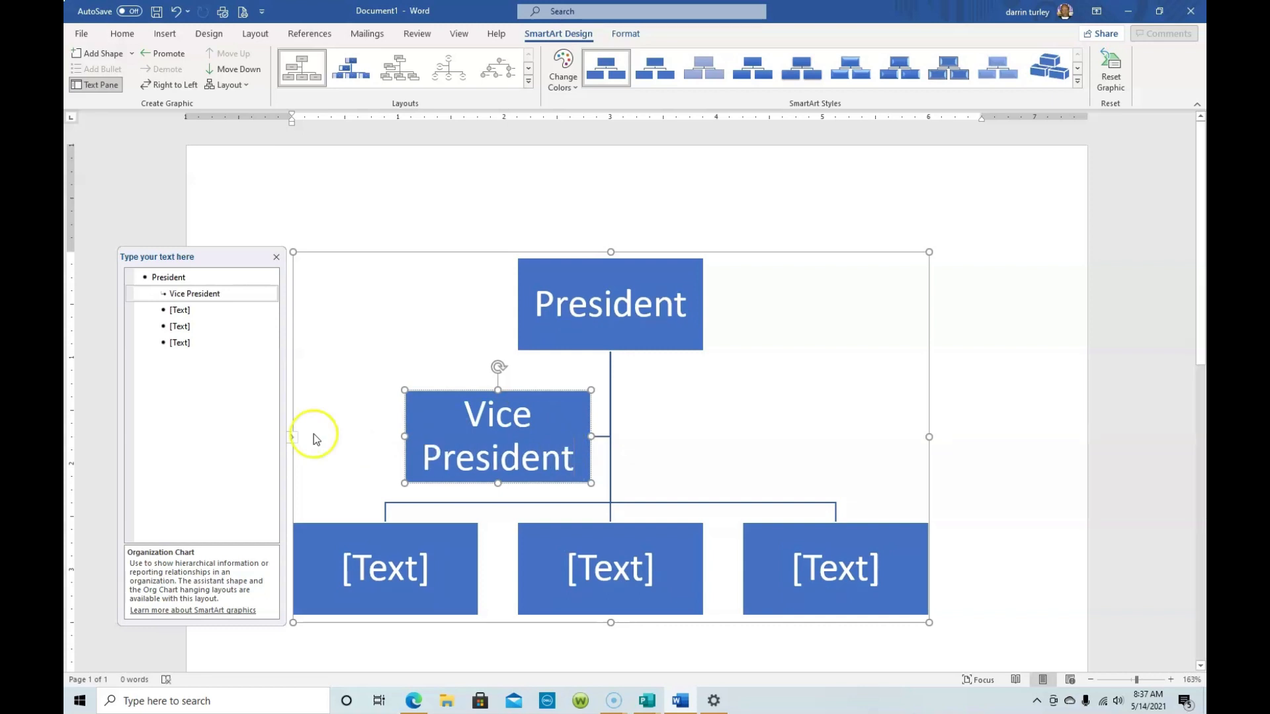
Label the three lowest-level boxes, in order, "Adminstrator", "Administrator" and "Administrator"
left_click(376, 567)
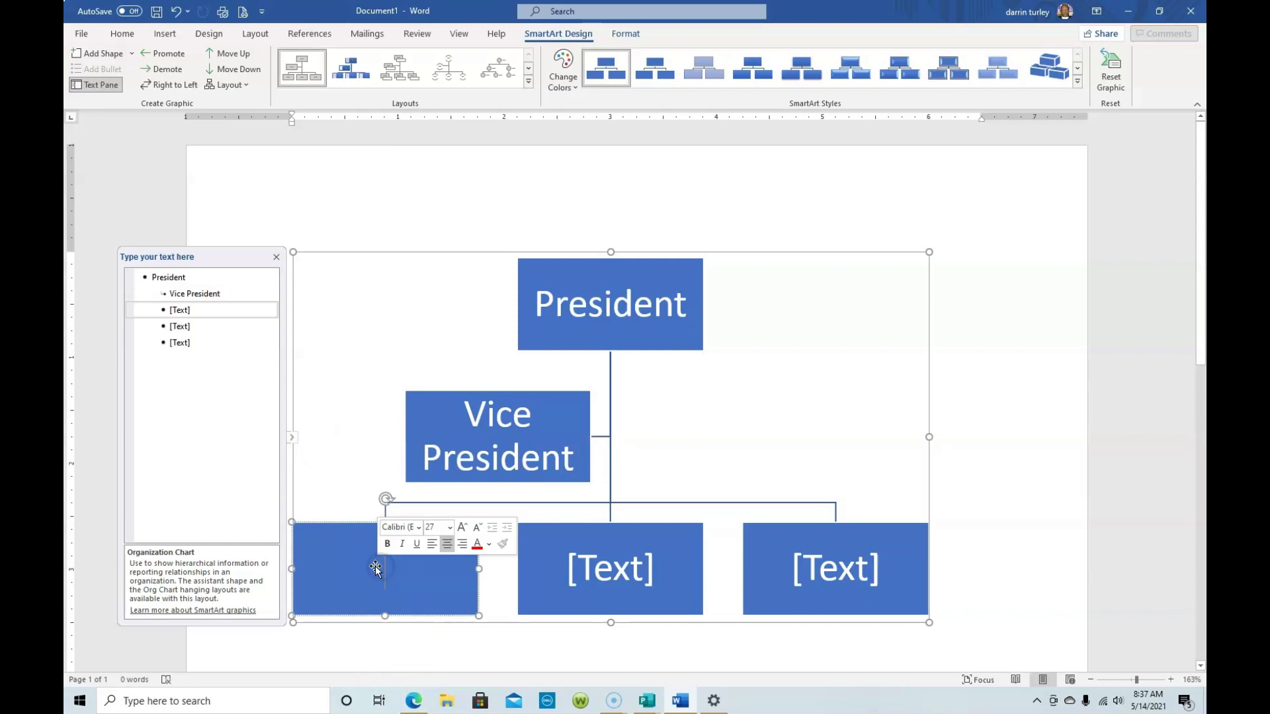
type("Adminstrato")
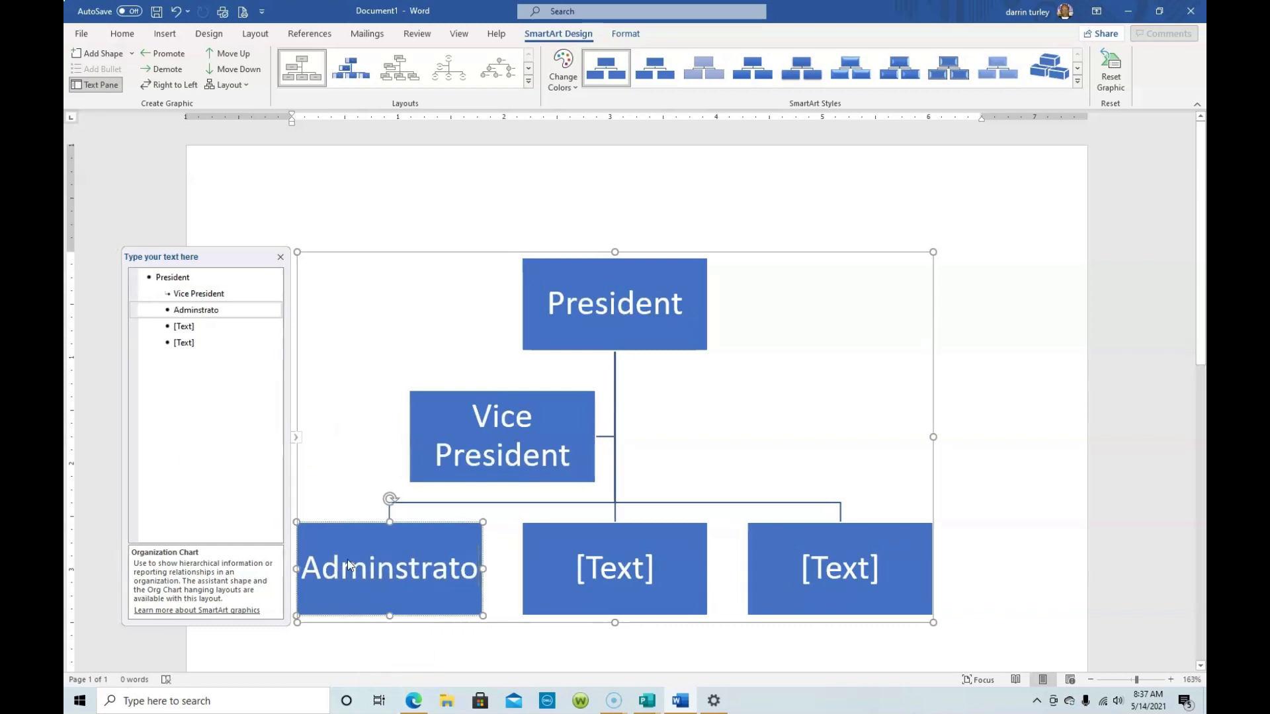
type("r")
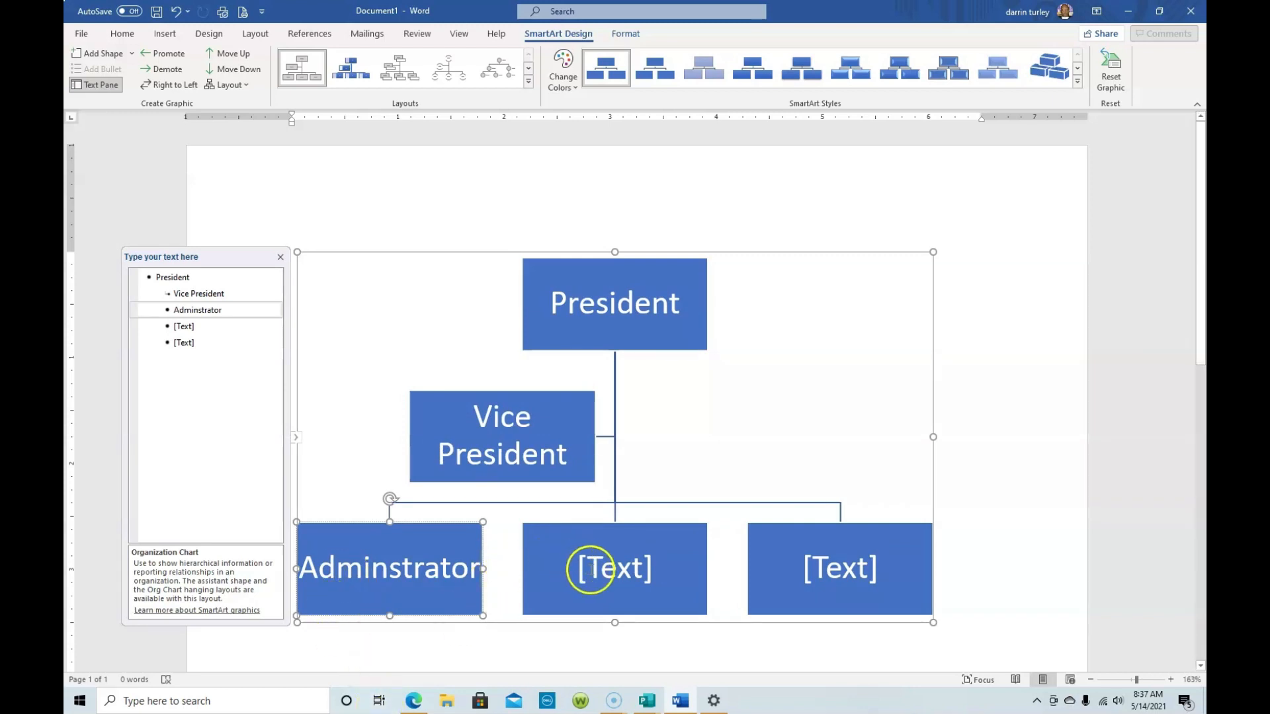
left_click(589, 569)
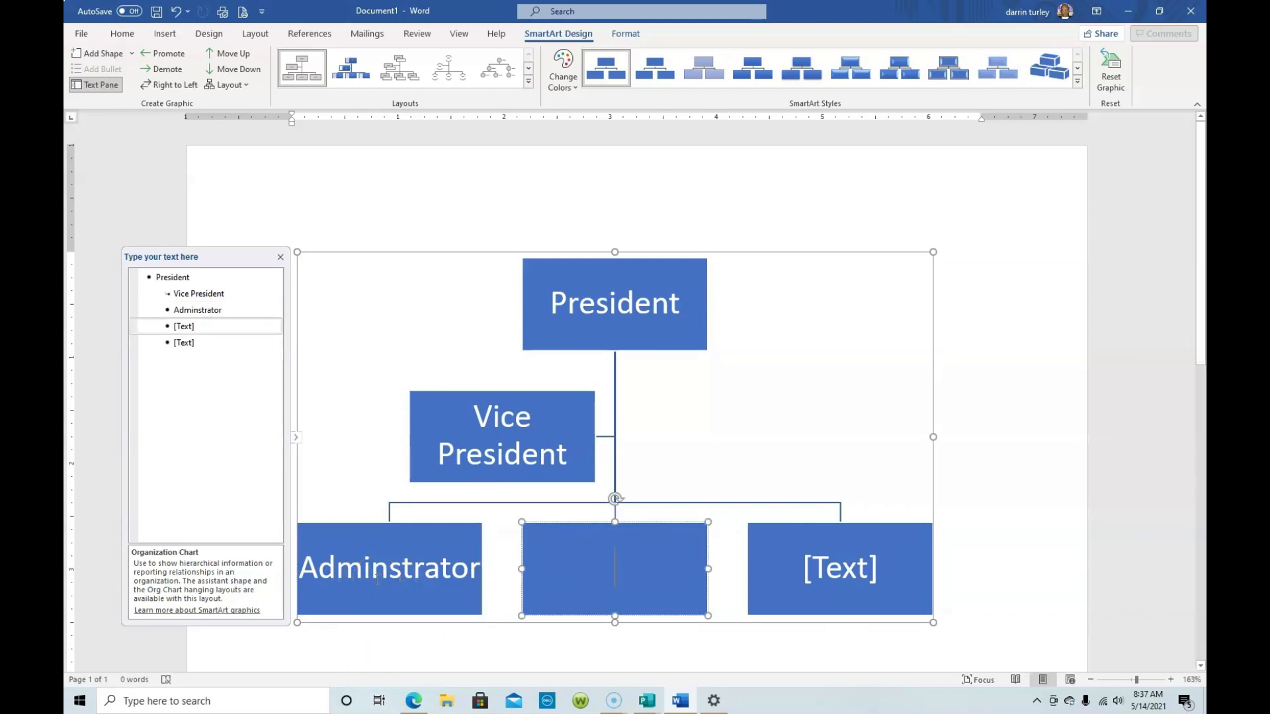
type("Adm")
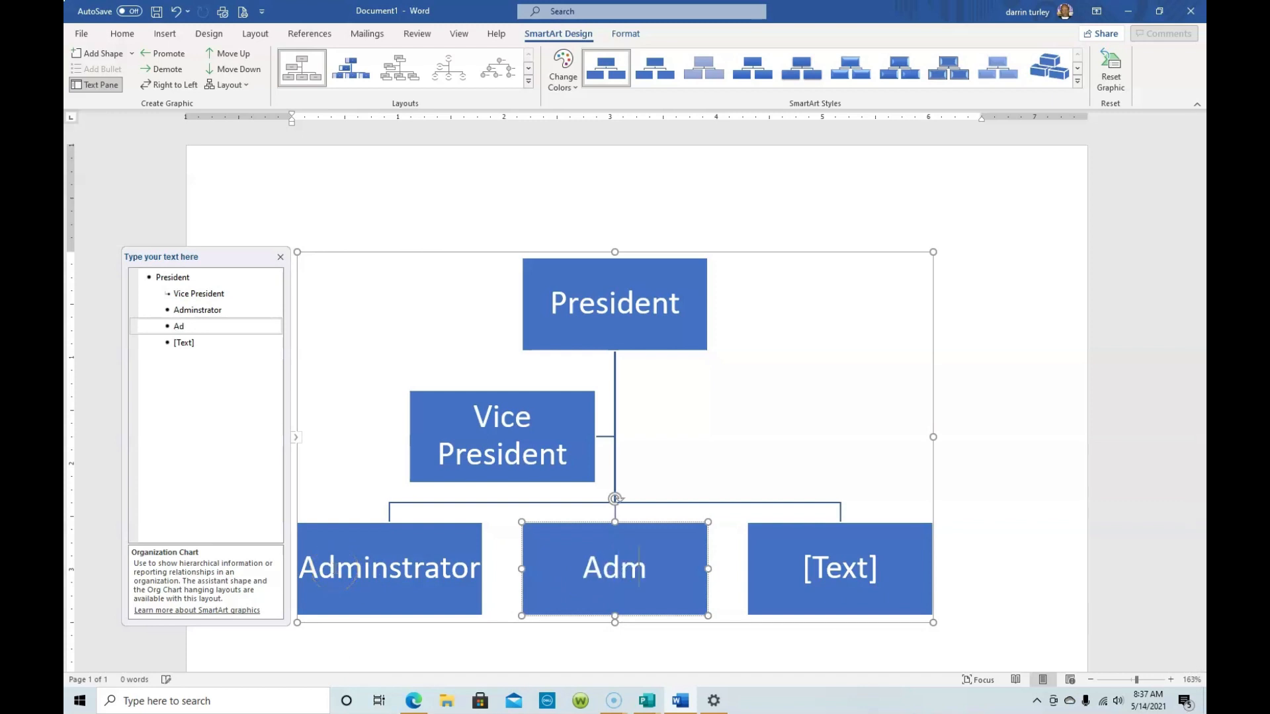
type("in")
key("BackSpace")
type("inist")
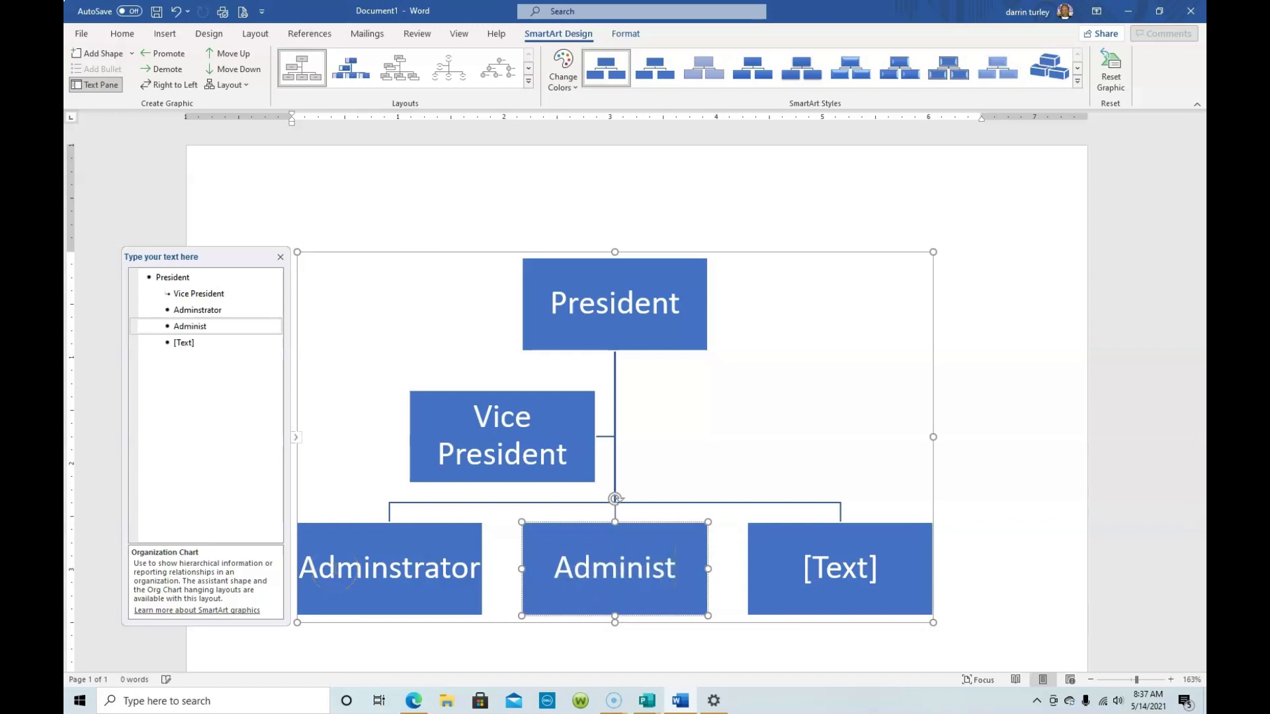
type("rator")
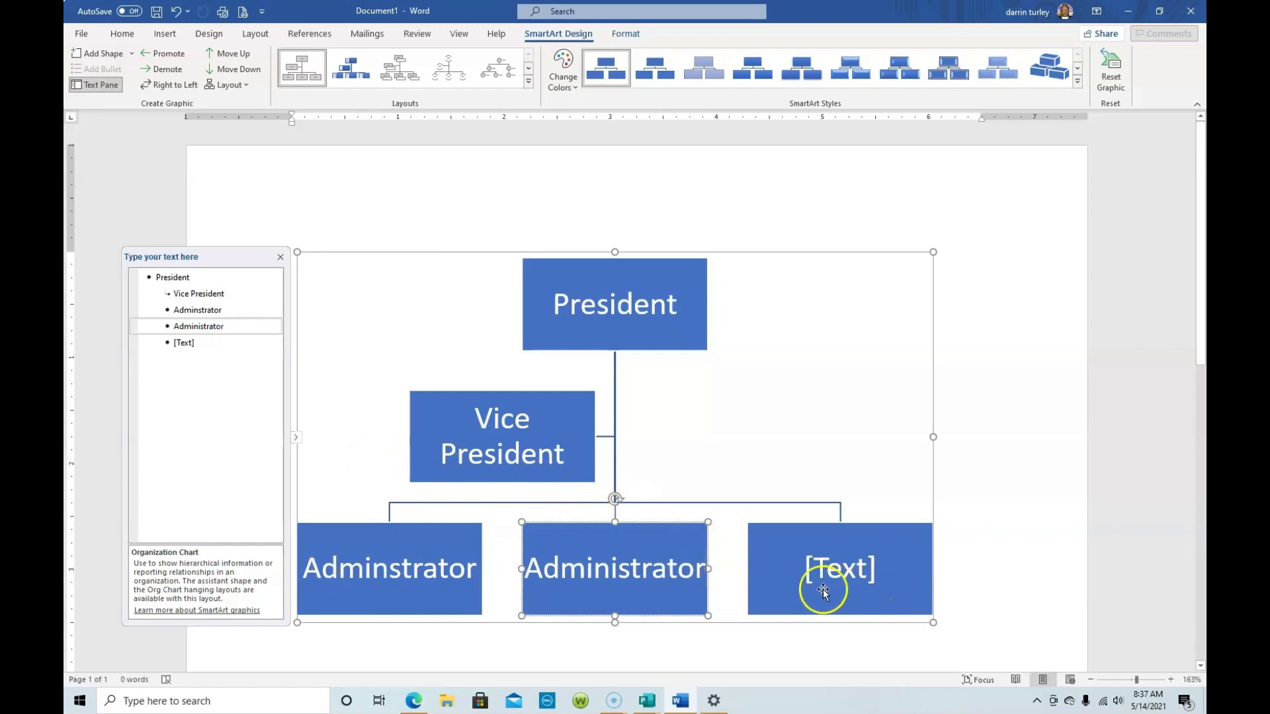
left_click(806, 568)
type("Ad")
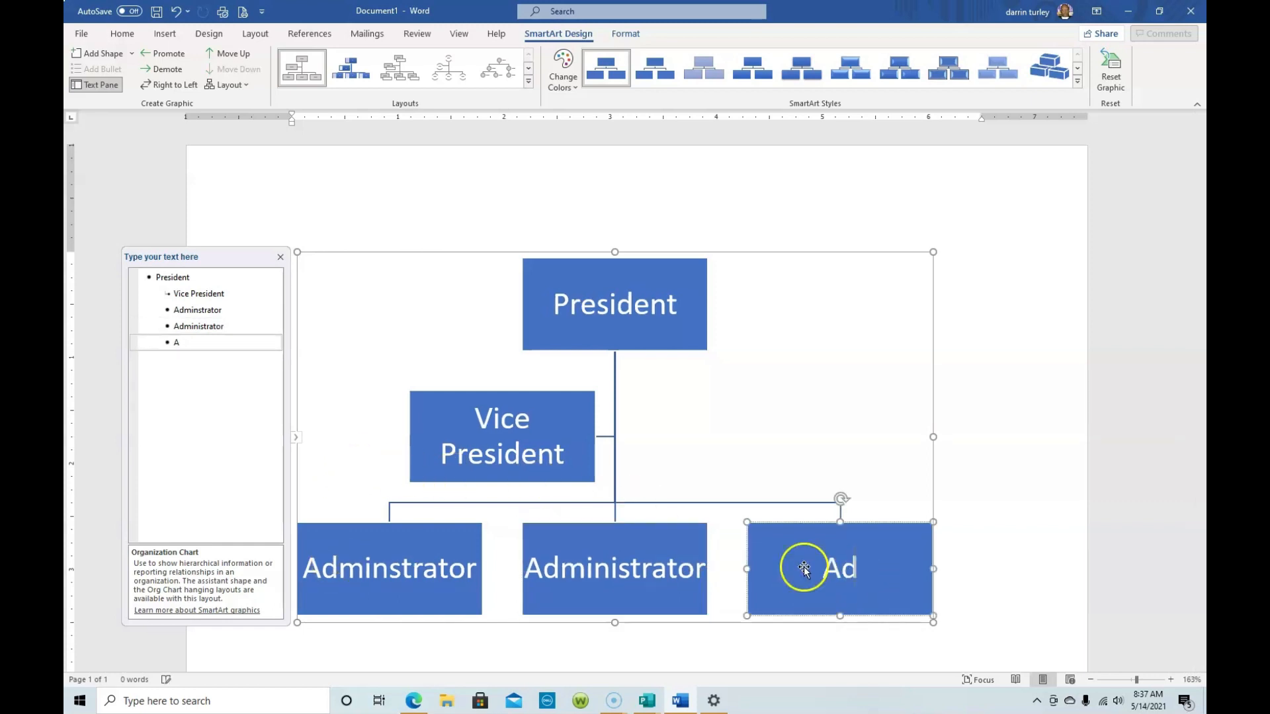
type("ministrator")
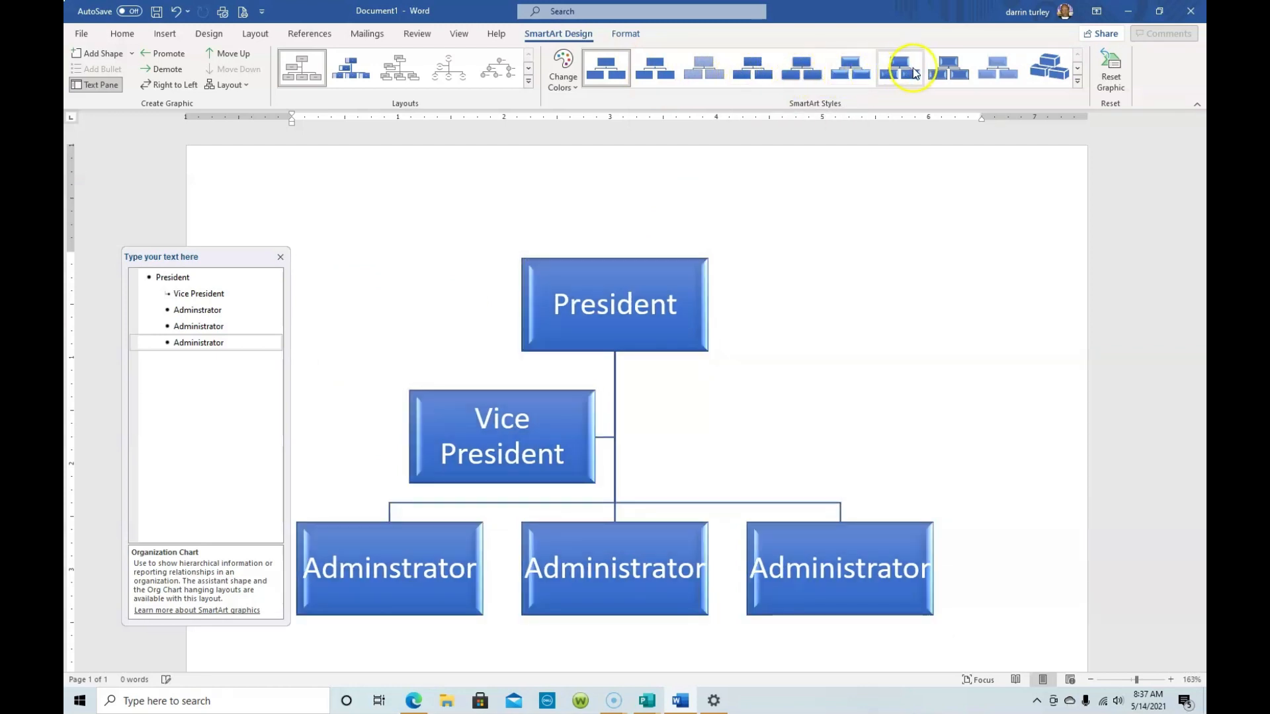
Apply the glossy beveled SmartArt style, sixth in the style gallery, to the chart and hide its text pane
left_click(852, 68)
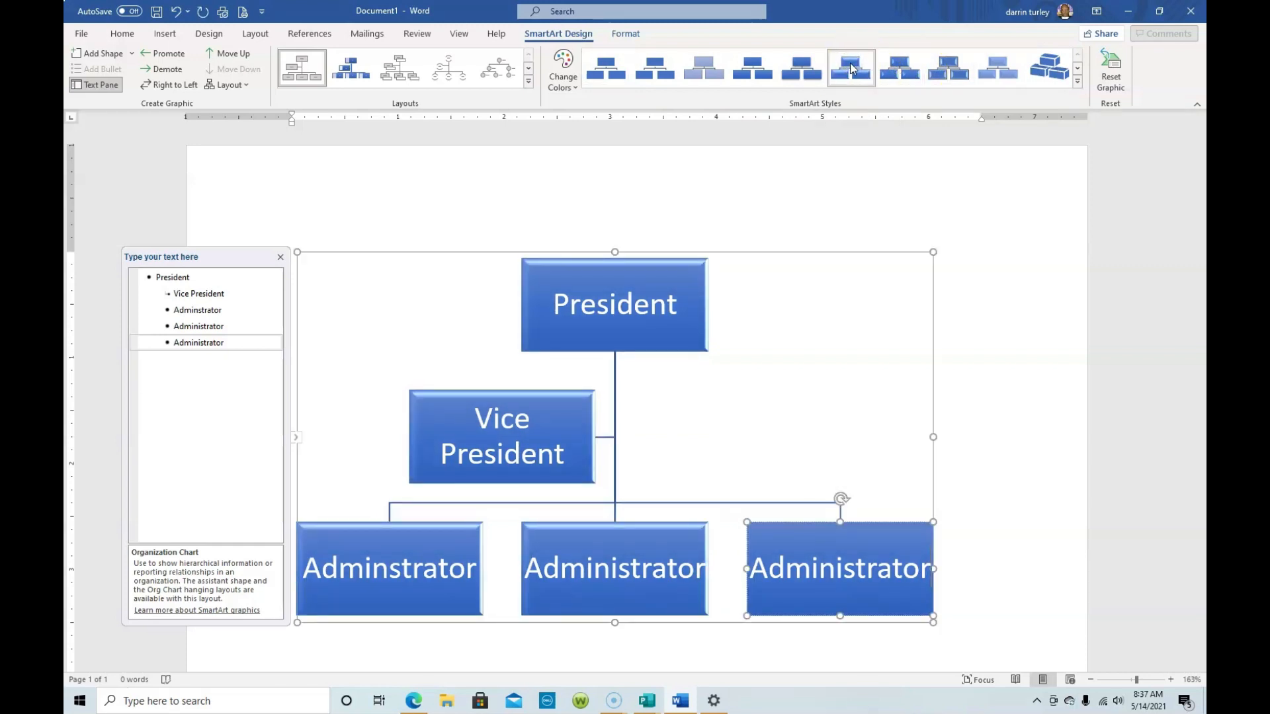
left_click(851, 77)
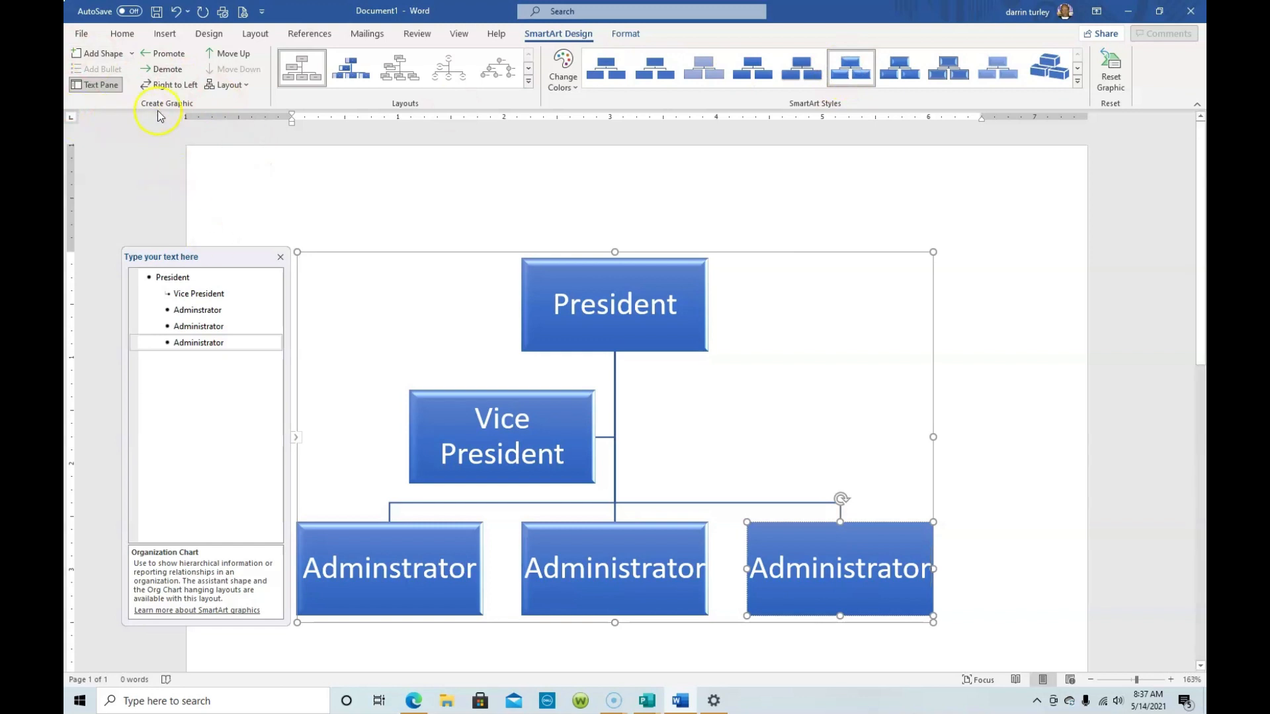
left_click(281, 258)
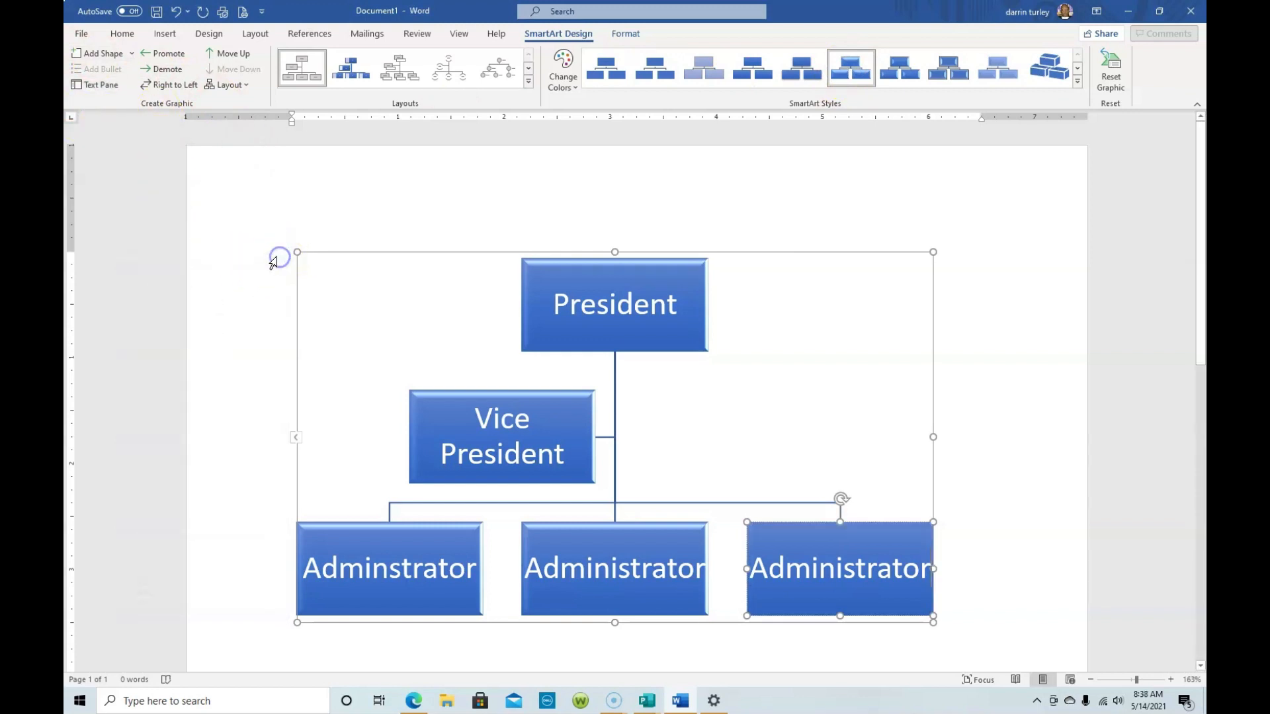
Add a shape after the last Administrator box and enter "Administrtor" for it in the text pane
left_click(132, 54)
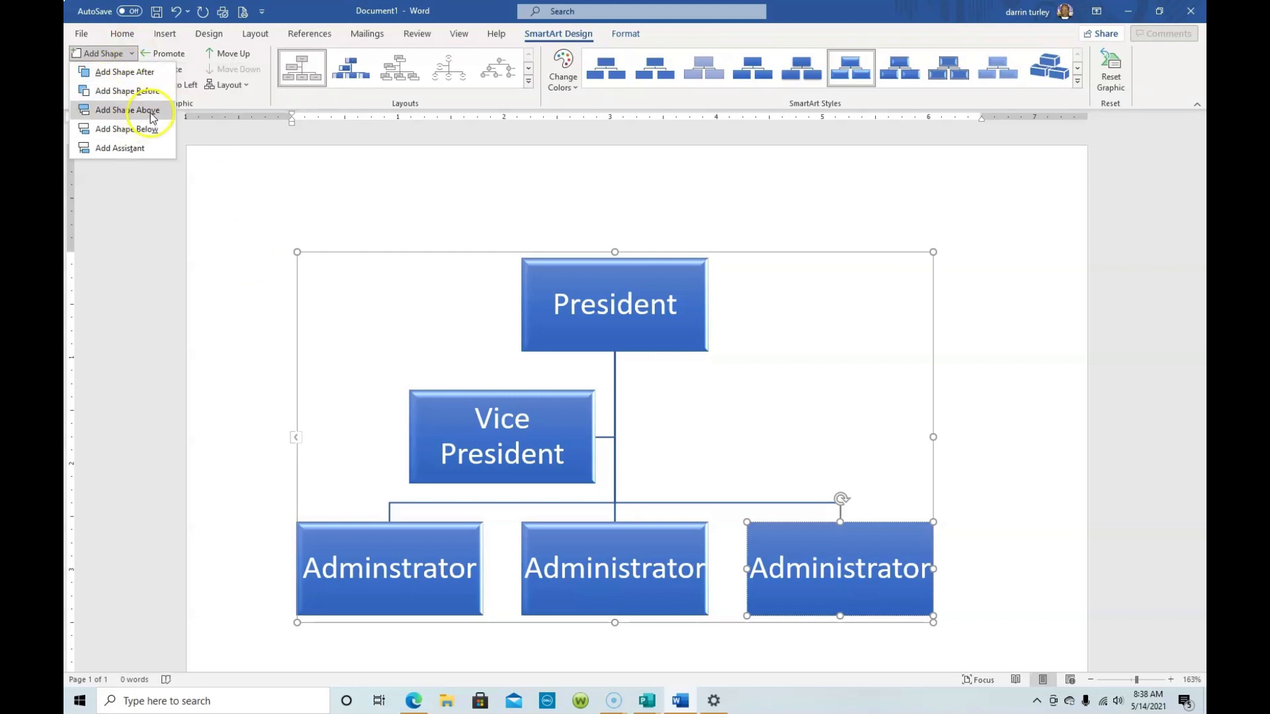
left_click(131, 72)
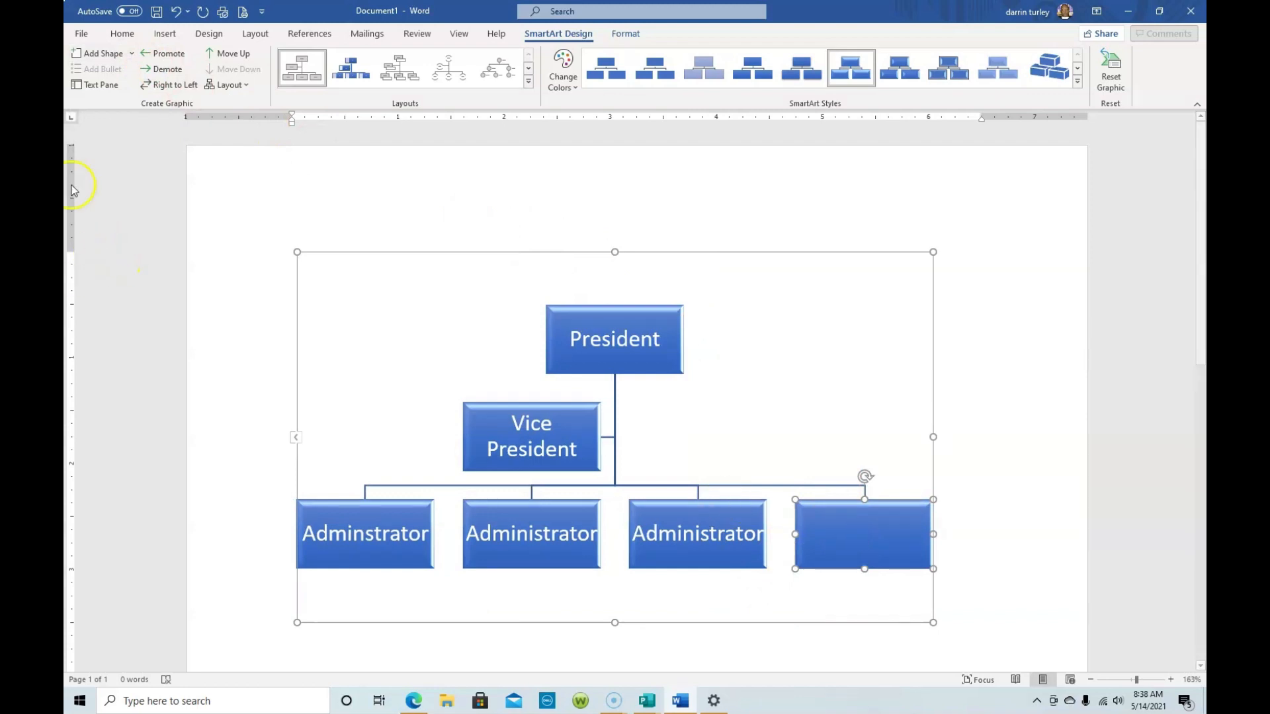
left_click(93, 82)
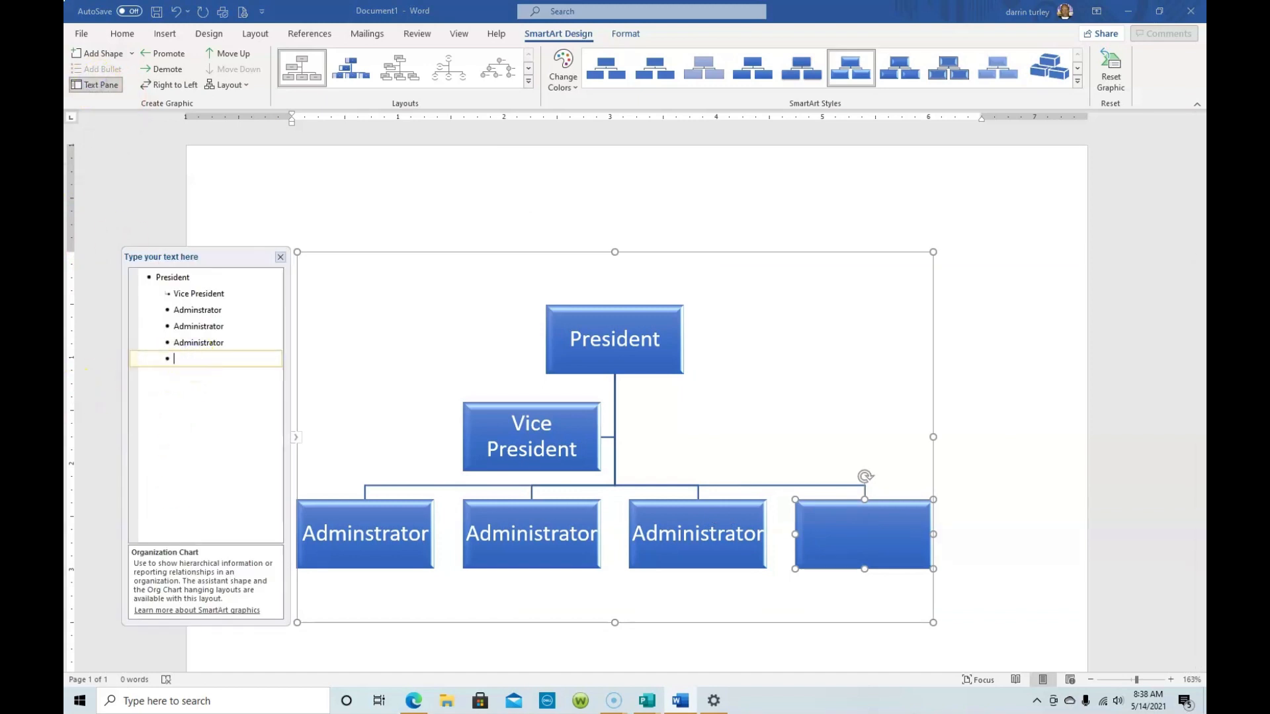
type("Administrto")
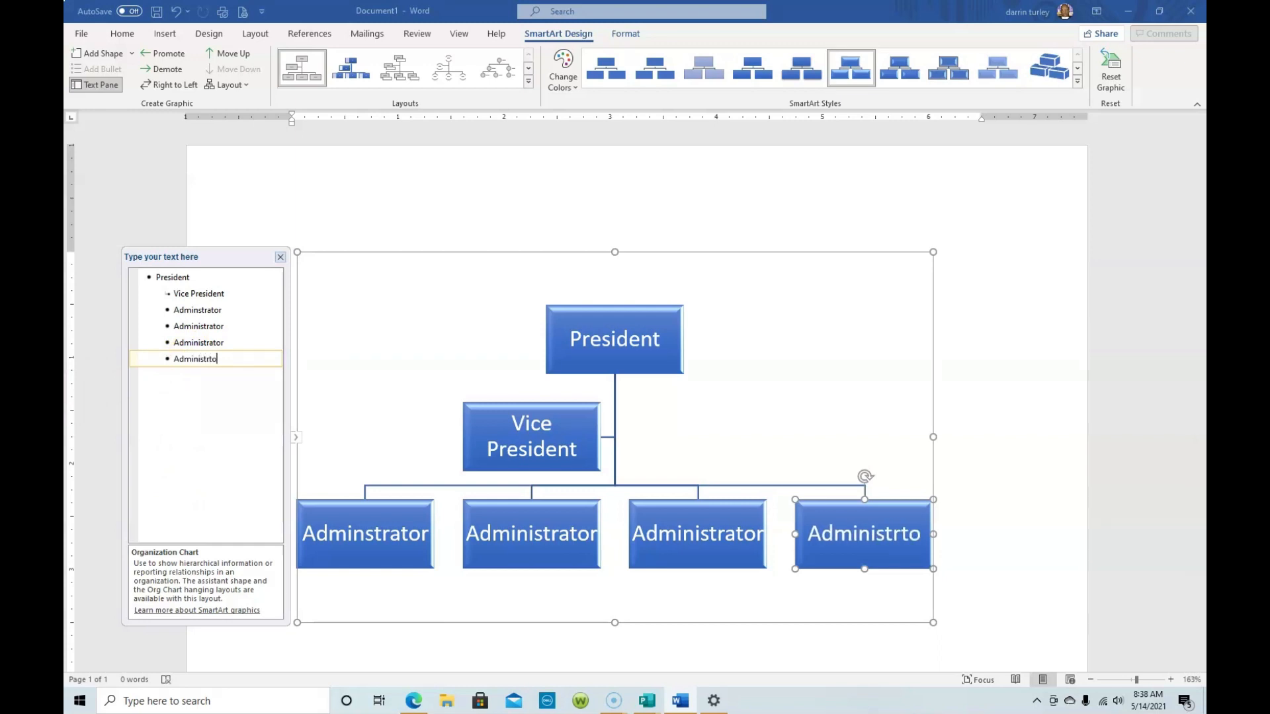
type("r")
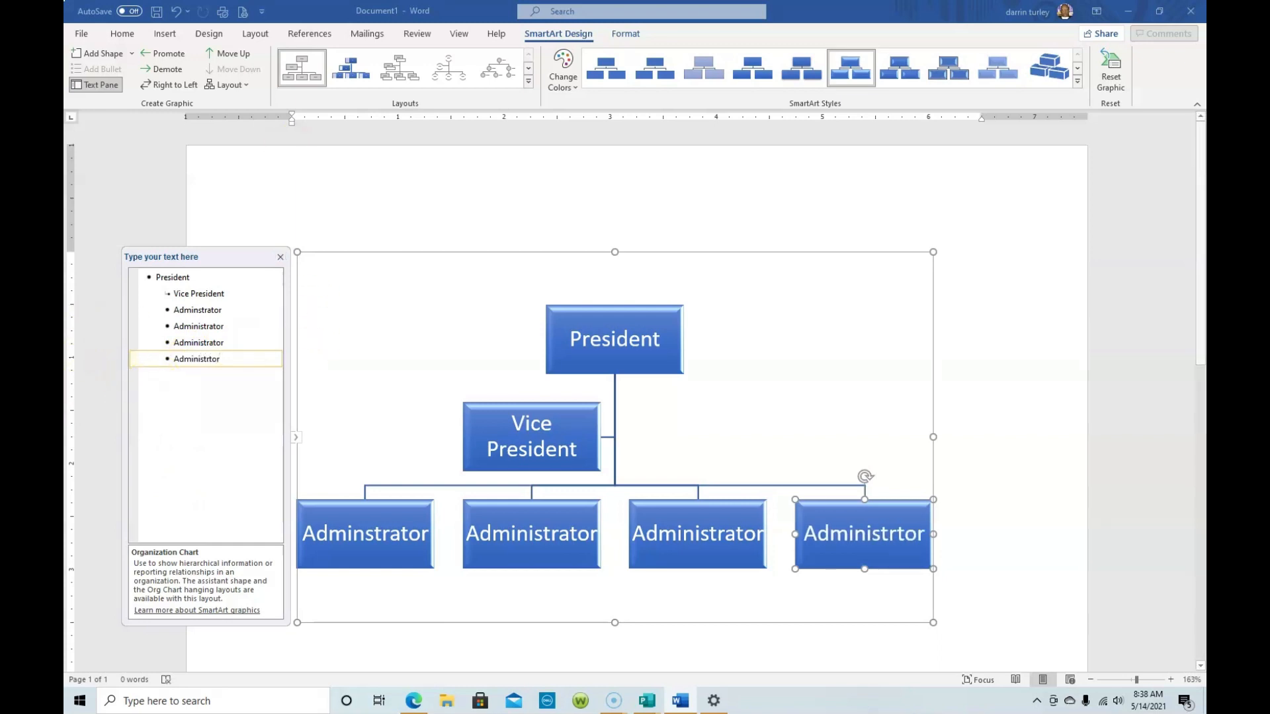
Promote the last administrator box to the top level, and demote it back to the administrator level
left_click(165, 57)
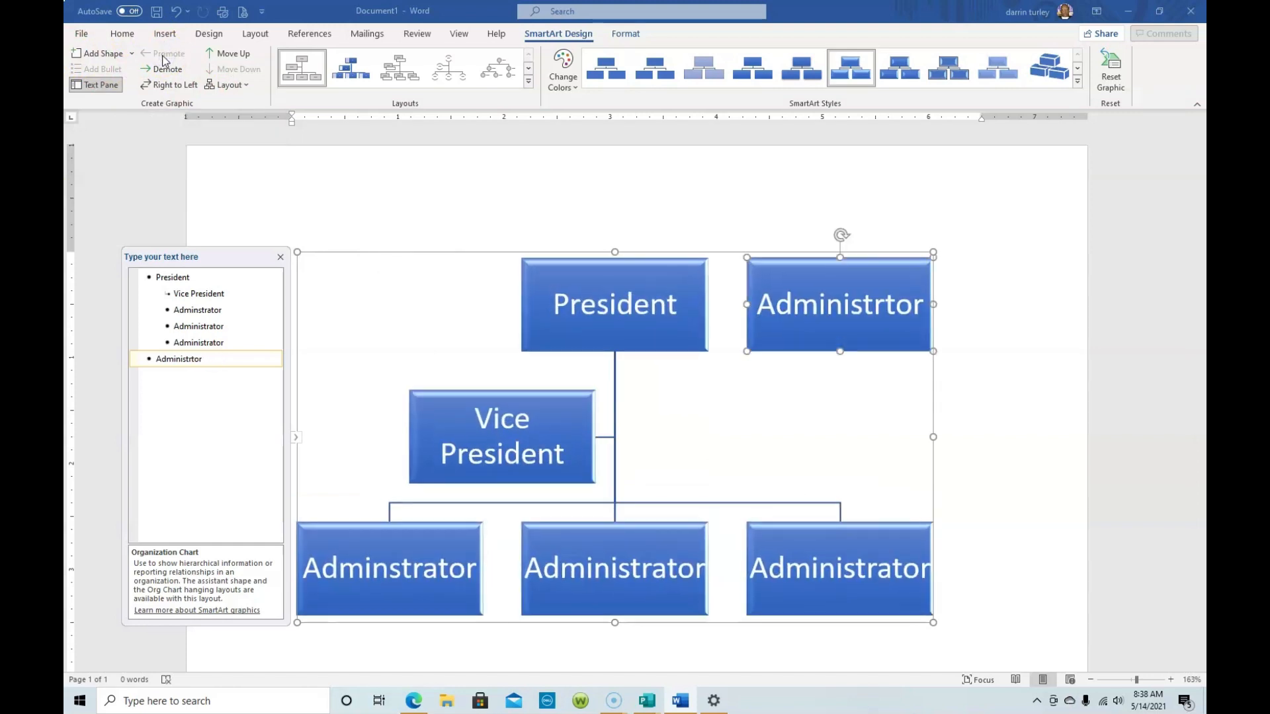
left_click(166, 69)
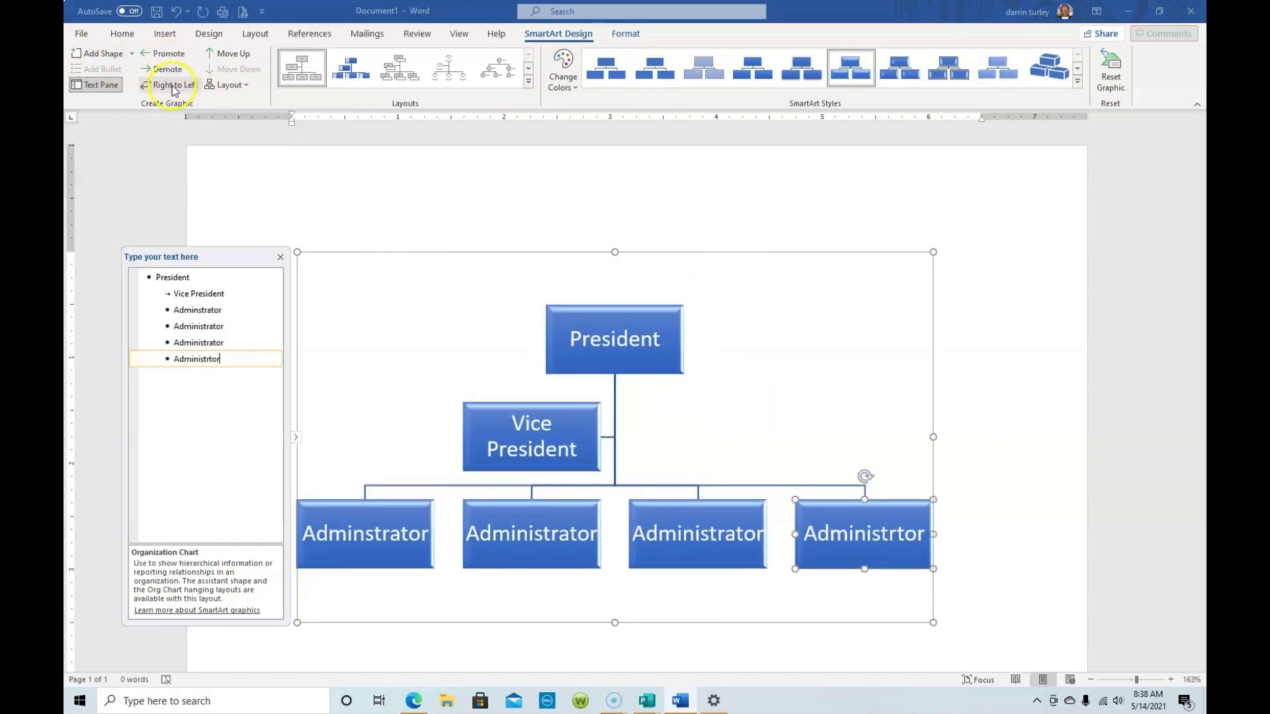
Flip the organization chart's direction with Right to Left, and switch it back to the original direction
left_click(174, 86)
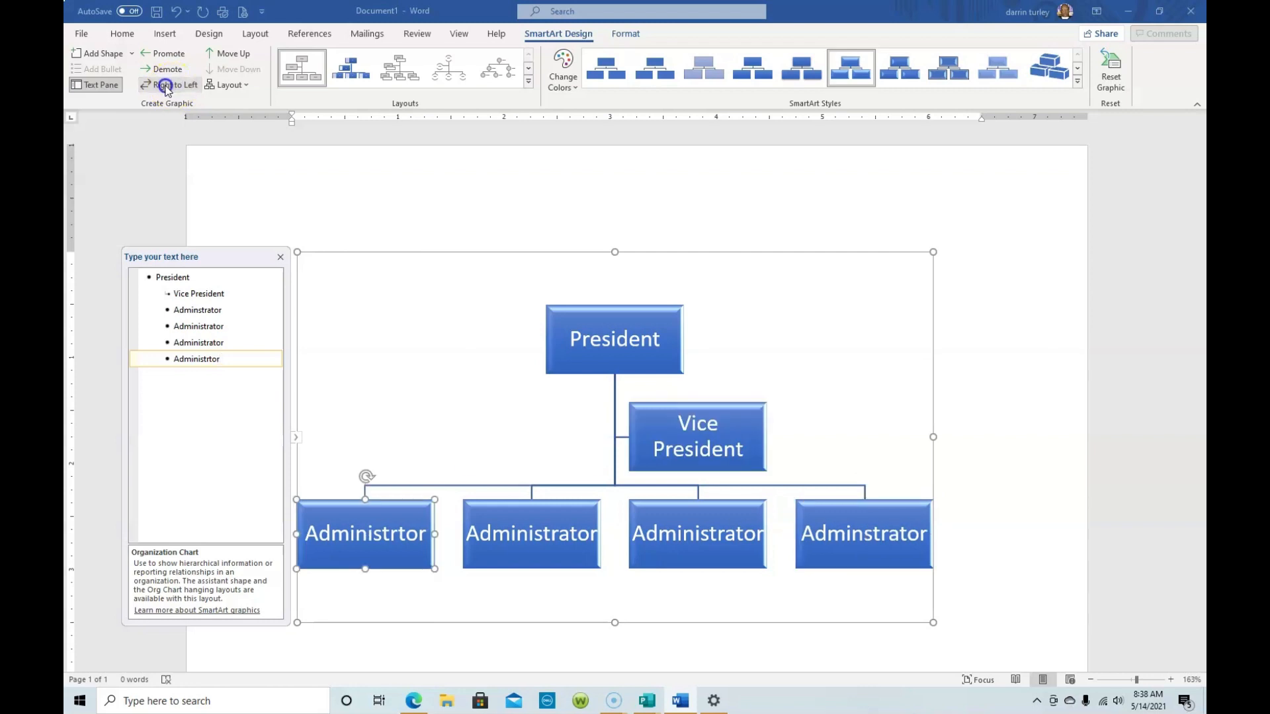
left_click(169, 84)
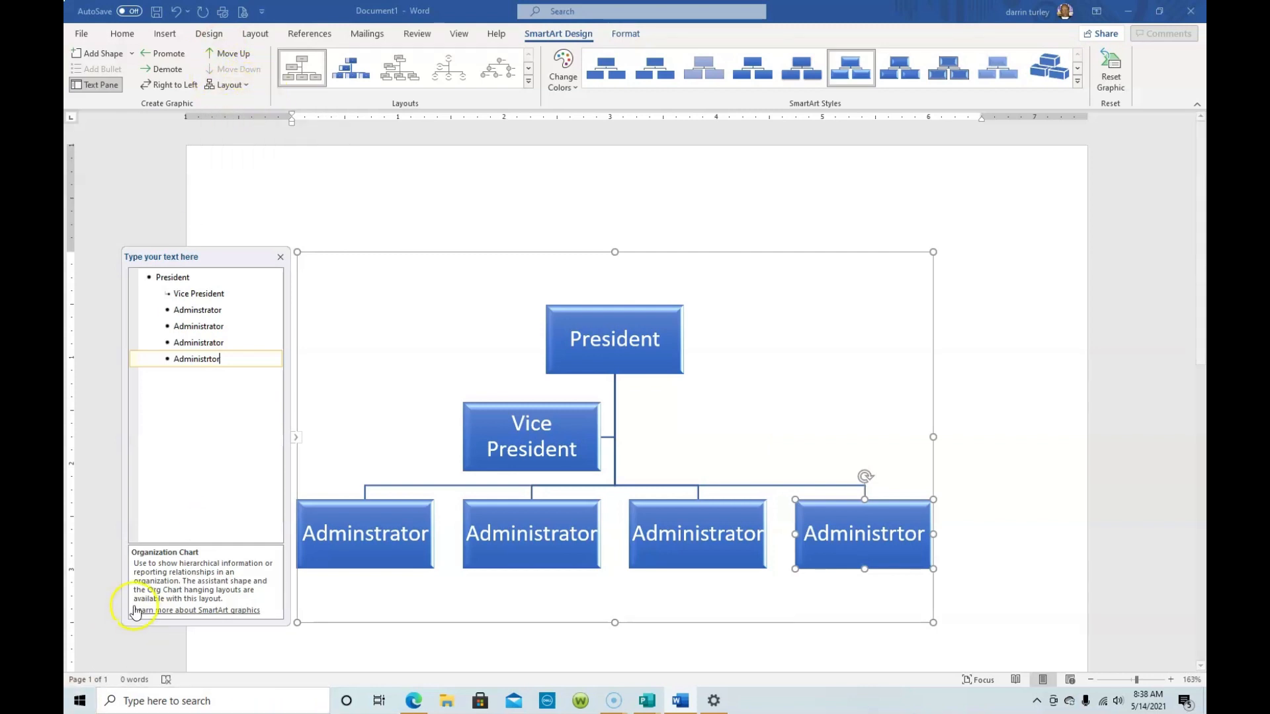
left_click(86, 684)
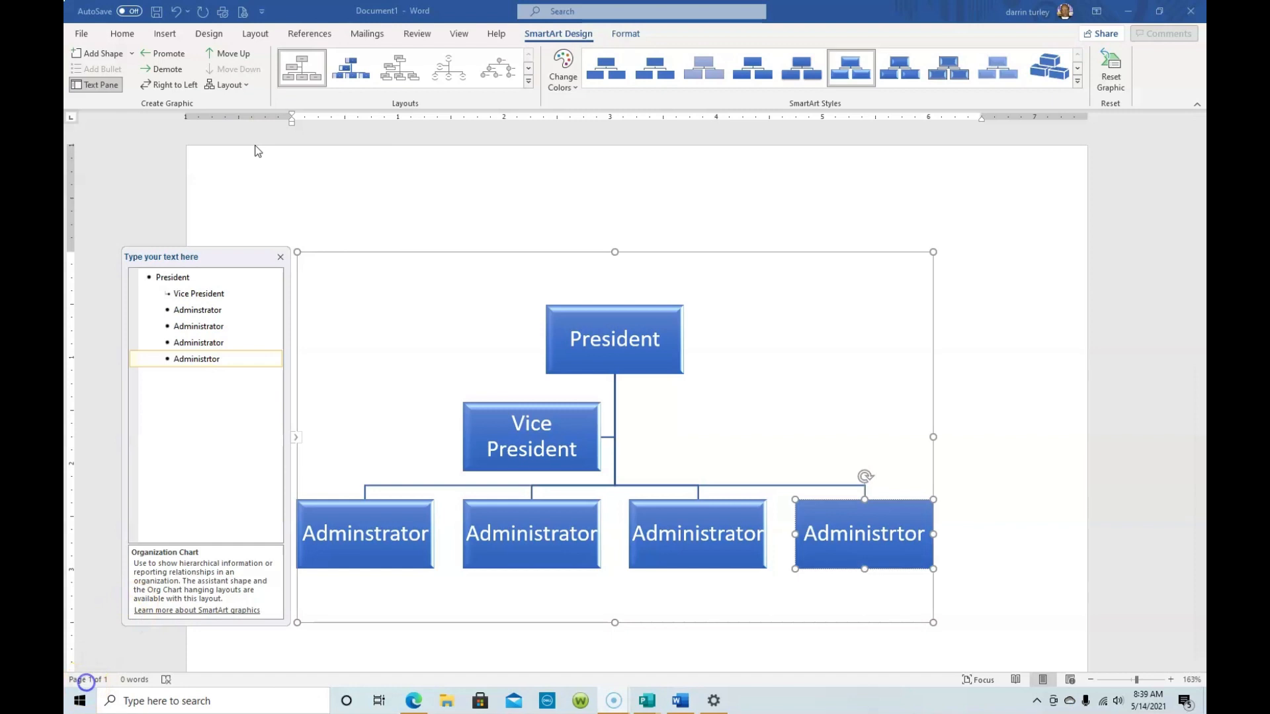
left_click(246, 85)
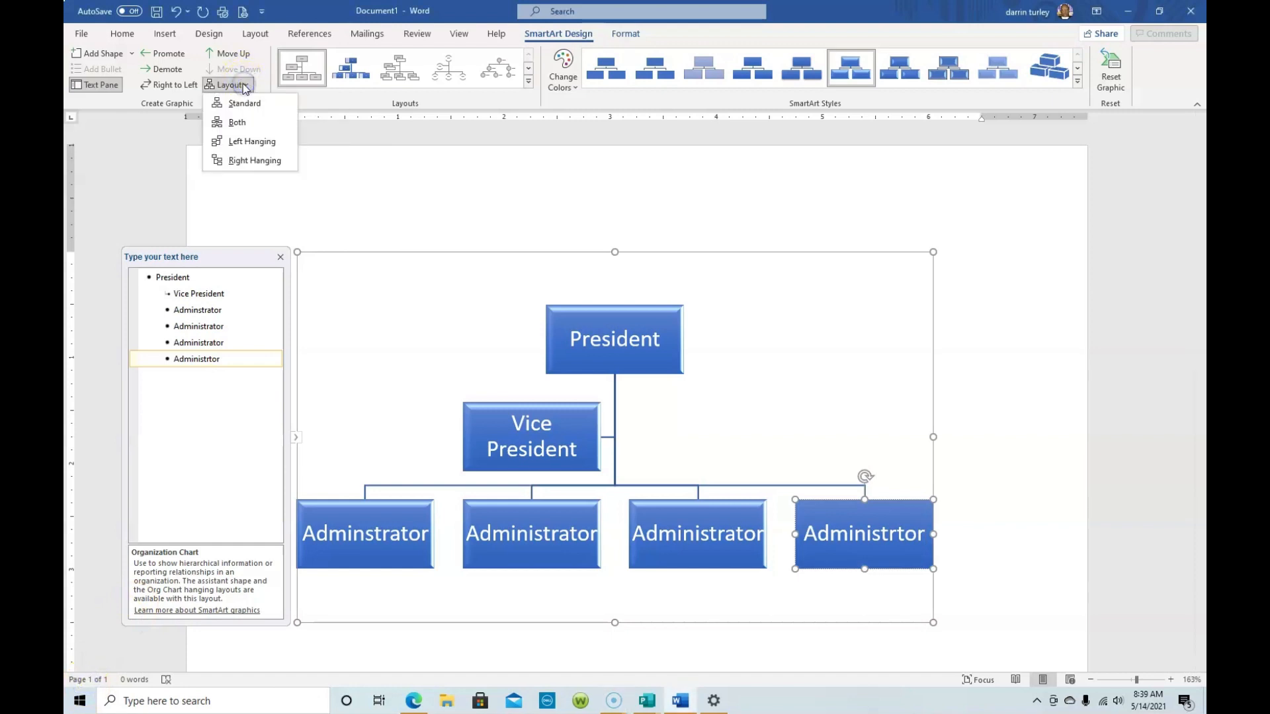
left_click(589, 190)
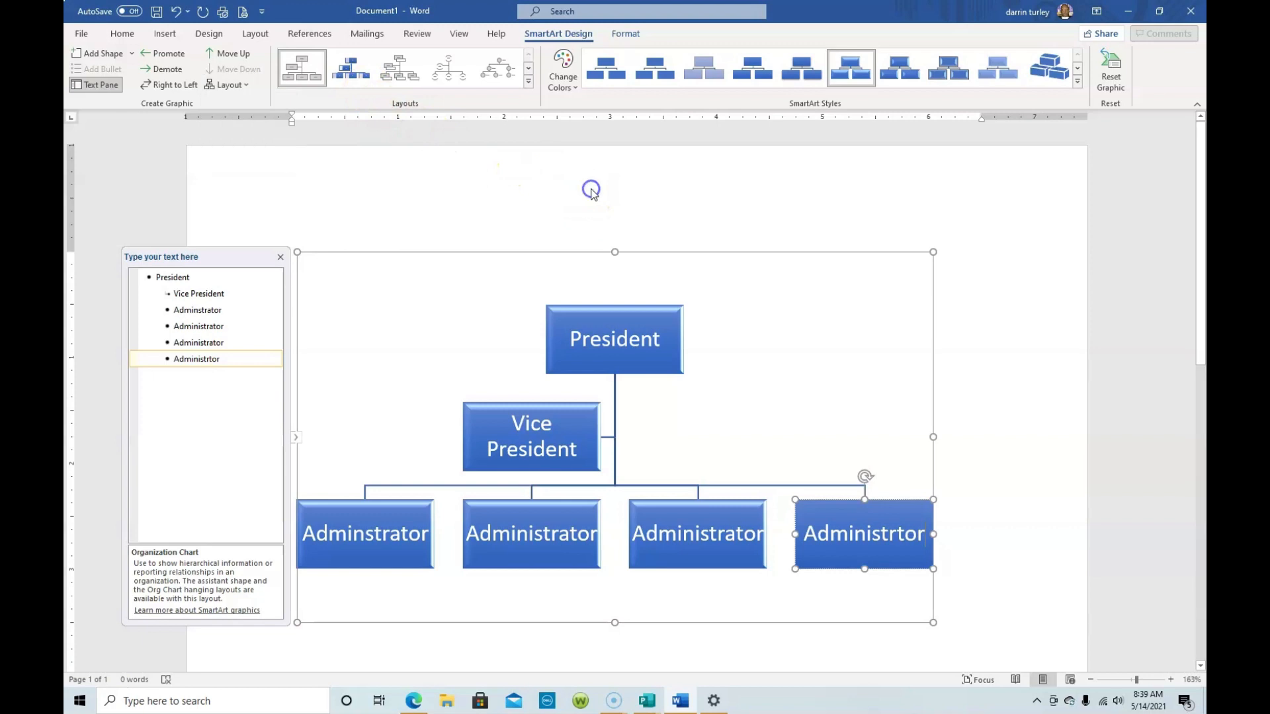
left_click(621, 34)
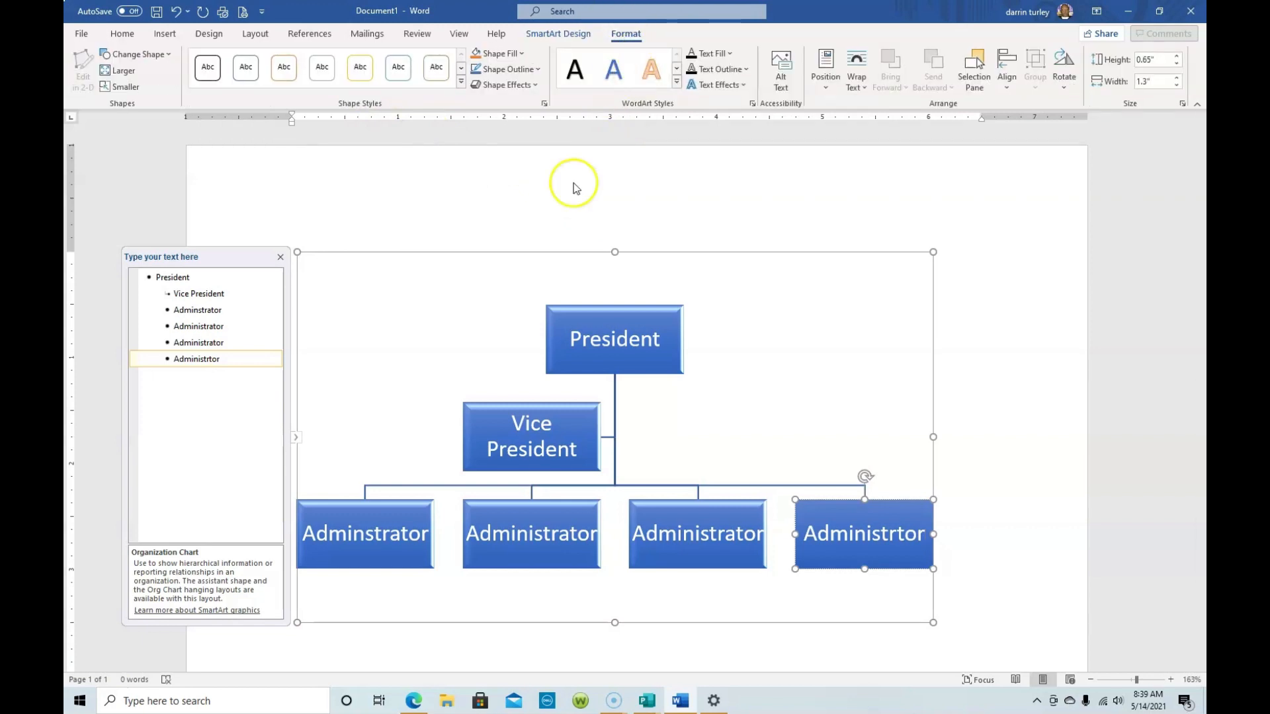
left_click(394, 67)
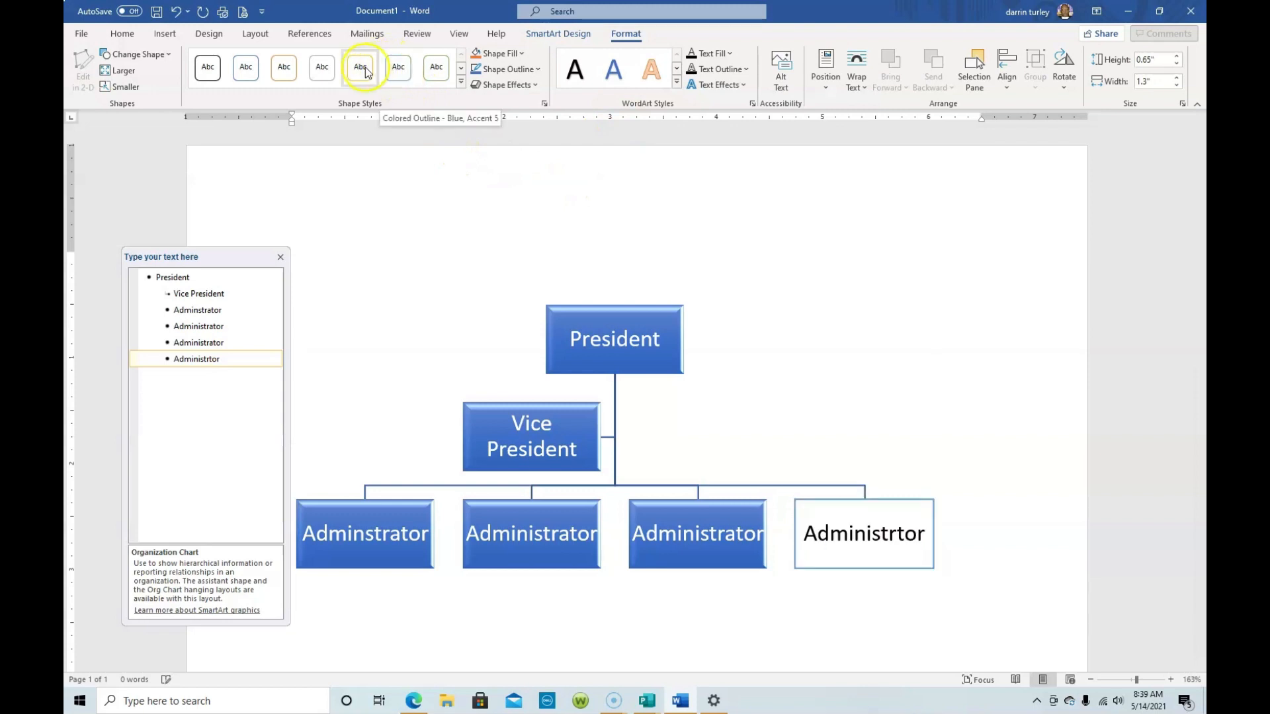
left_click(322, 70)
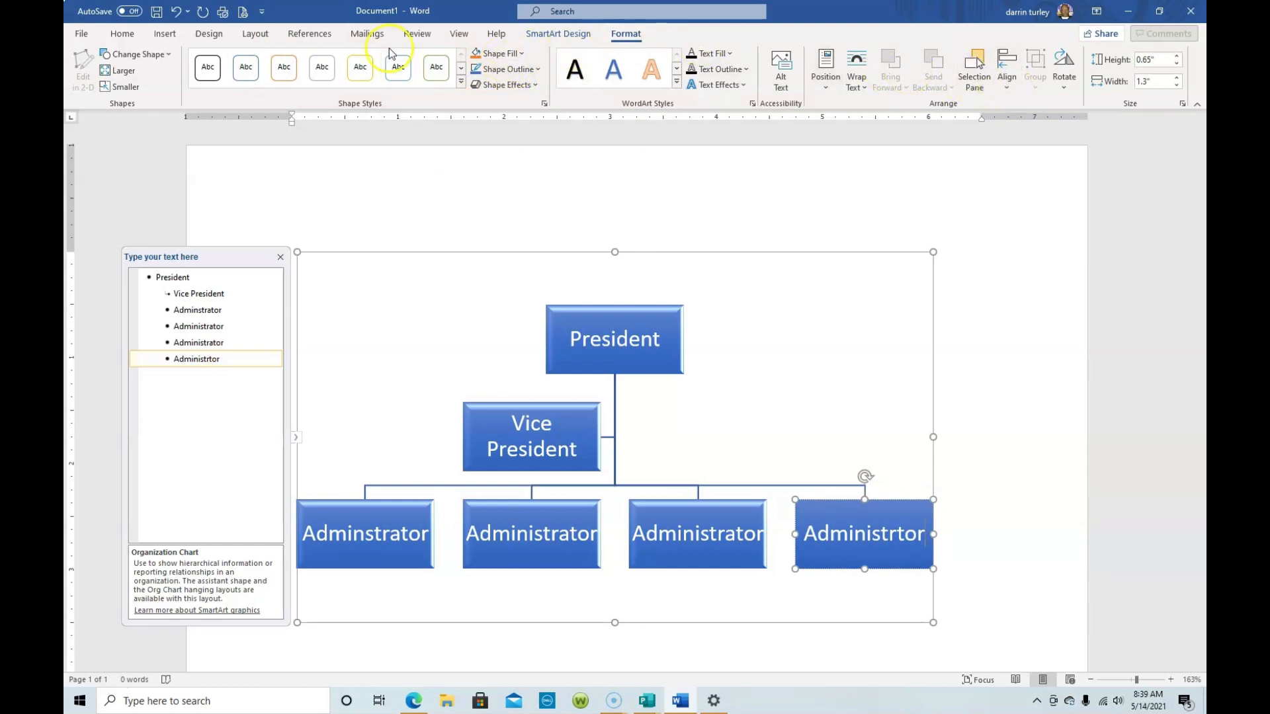
Reset the SmartArt graphic to discard the chart's style formatting, and deselect the chart
left_click(545, 37)
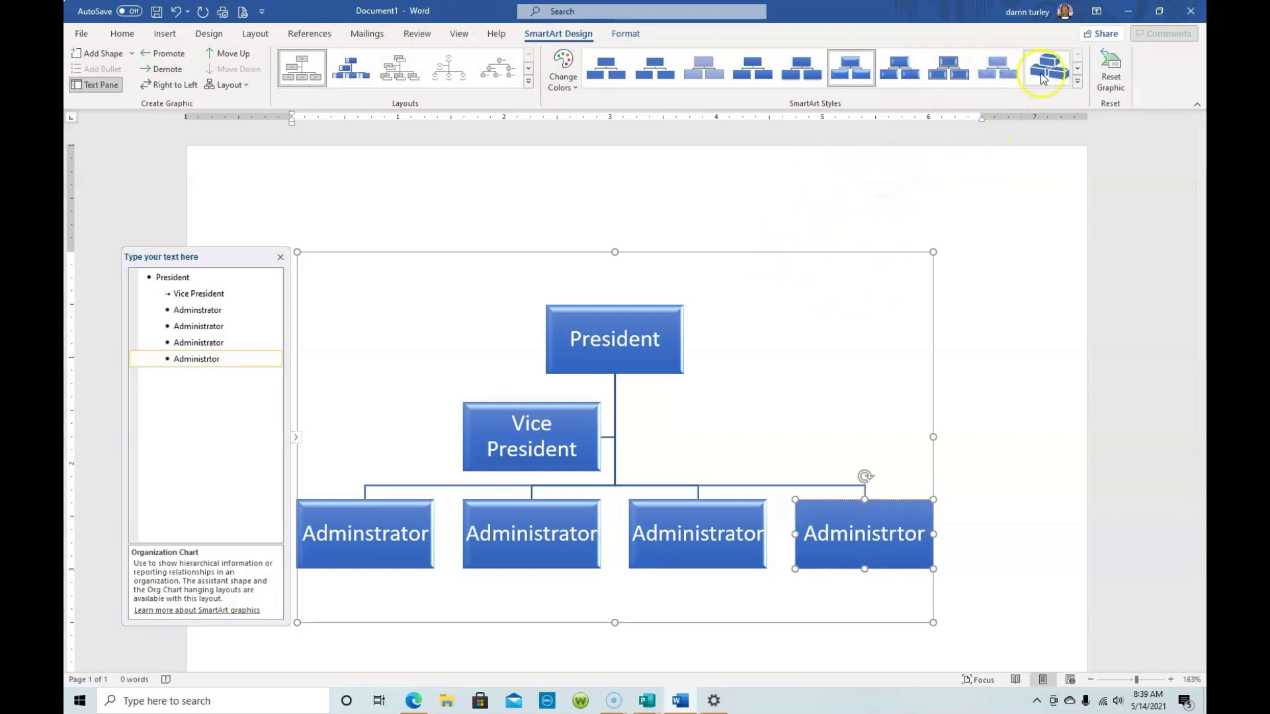
left_click(1109, 85)
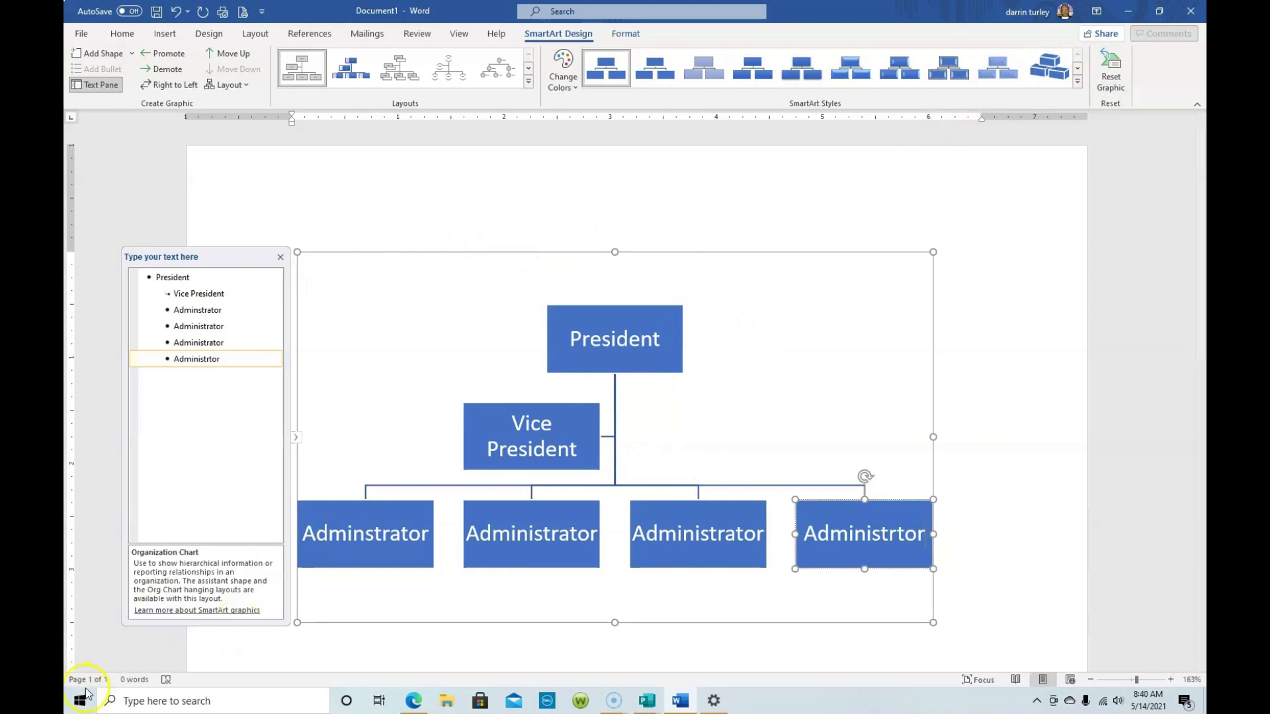
left_click(679, 624)
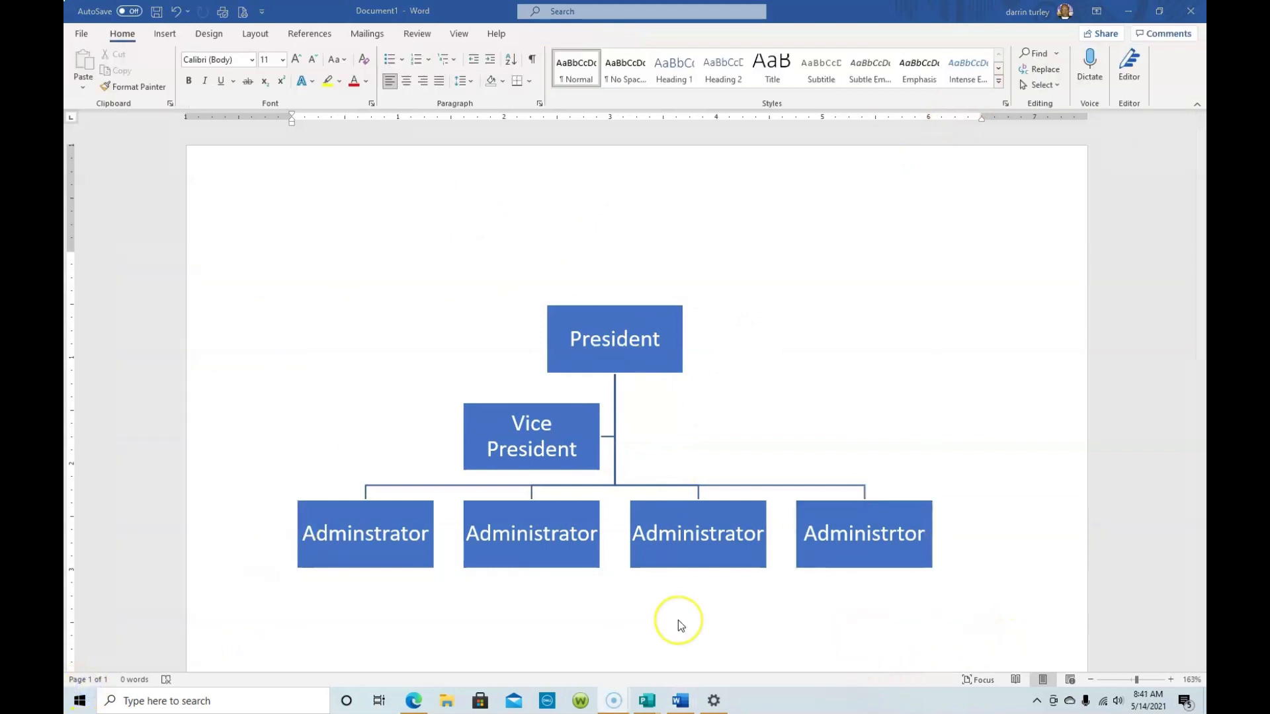